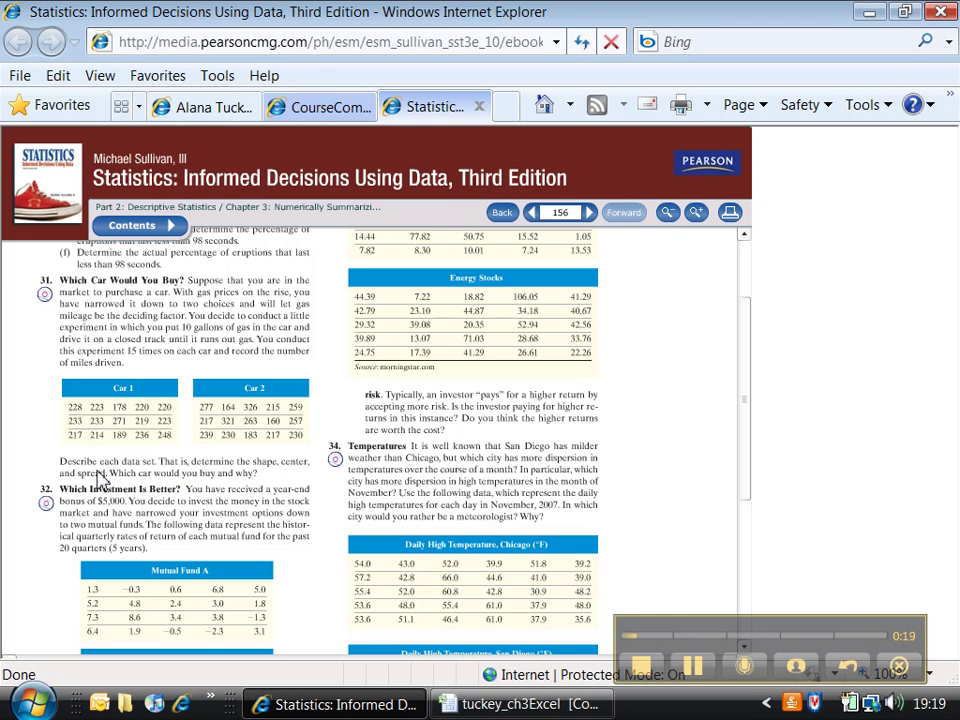
# Step: Switch to the tuckey_ch3Excel workbook in Excel and calculate Car 1's mean in A17 with =AVERAGE(A2:A16)
pyautogui.click(466, 703)
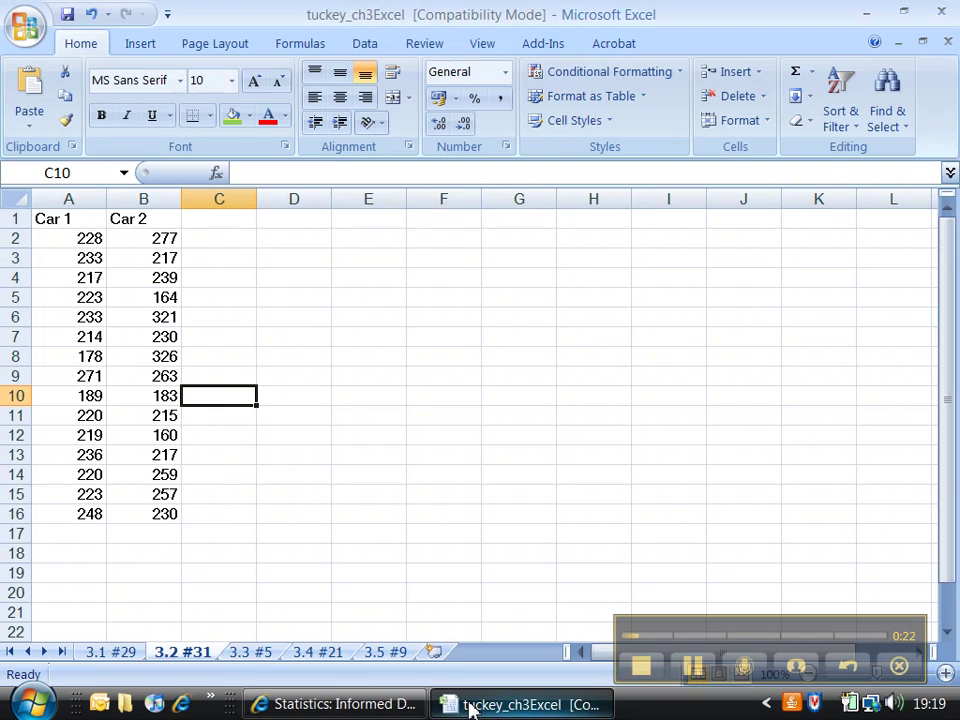
pyautogui.click(75, 534)
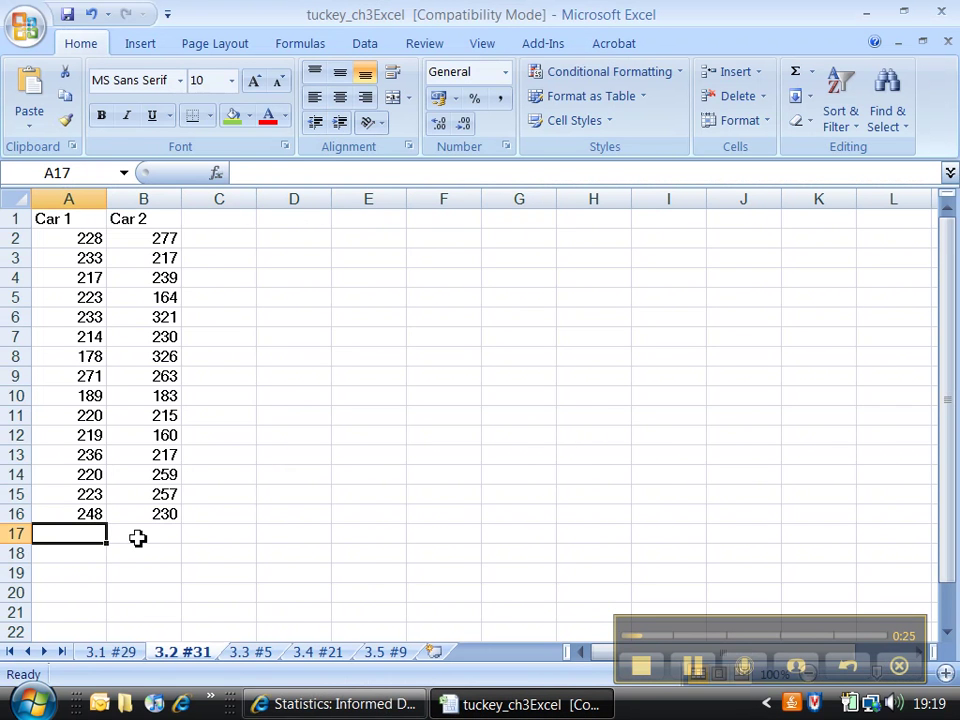
pyautogui.write('=')
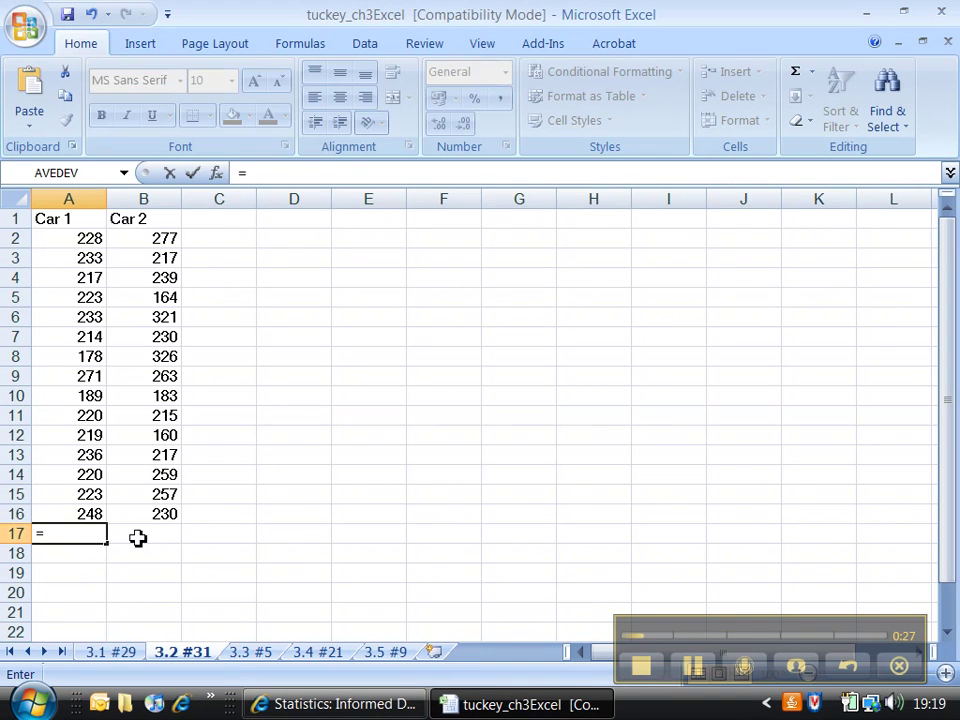
pyautogui.write('AVERAGE')
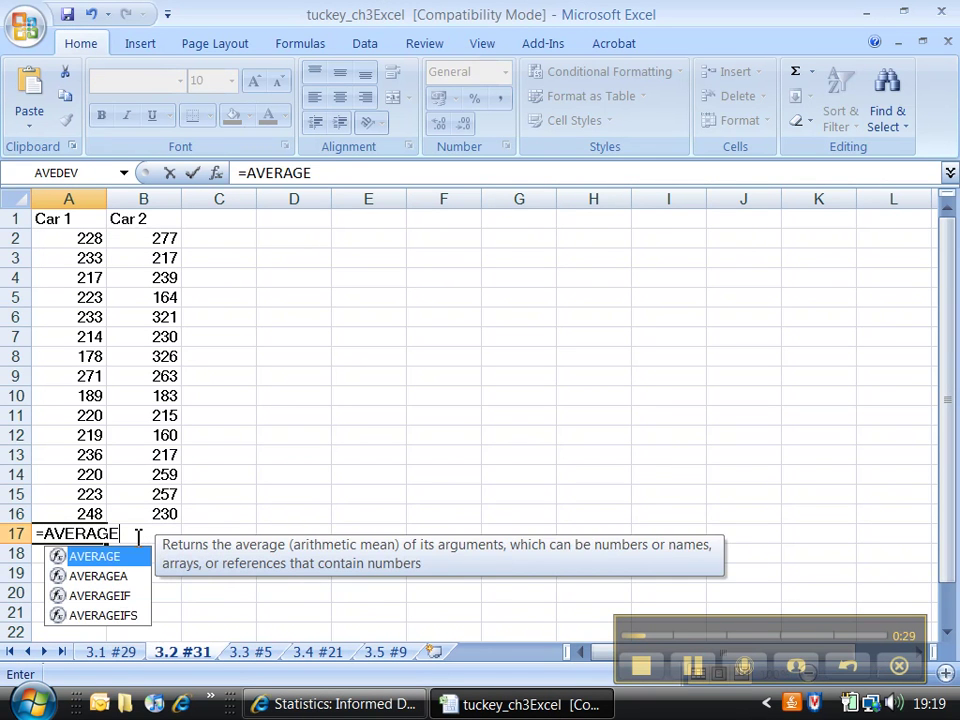
pyautogui.write('(')
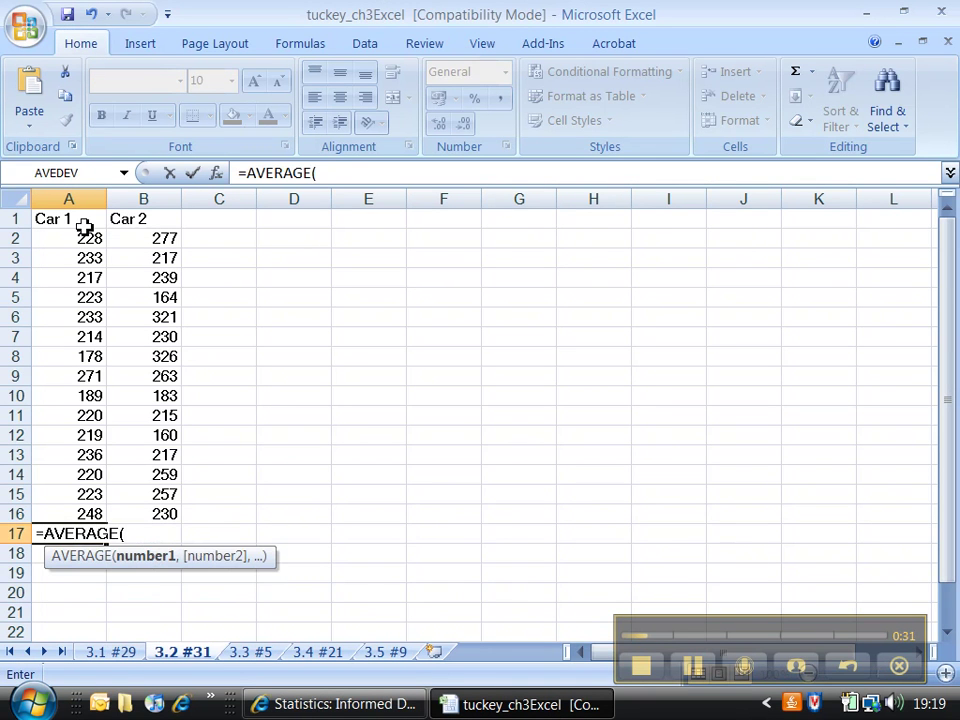
pyautogui.moveTo(79, 231); pyautogui.dragTo(66, 510)
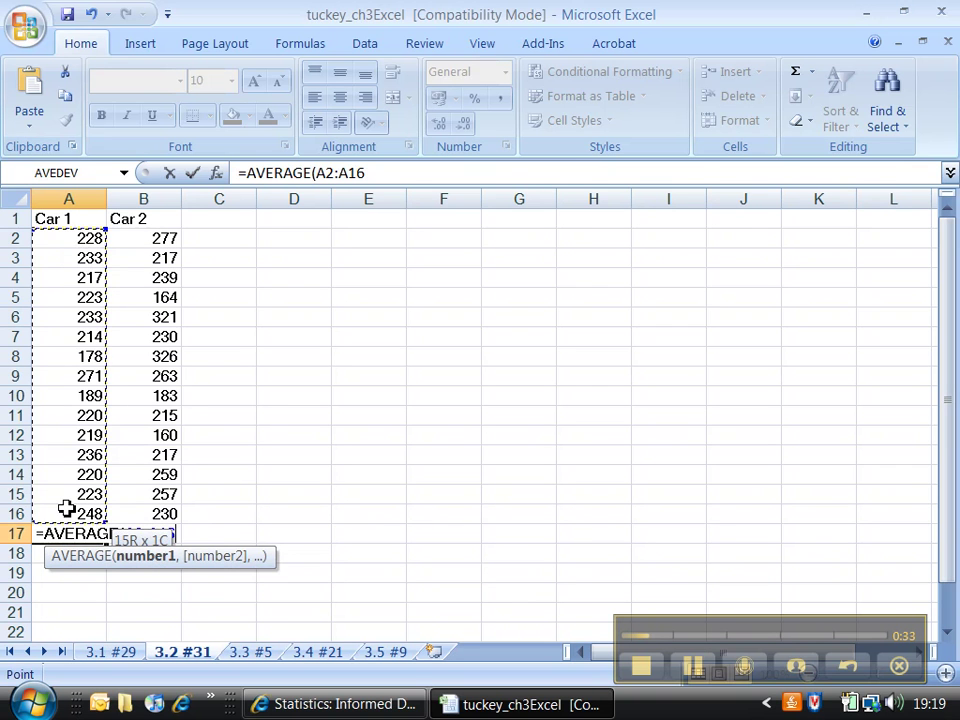
pyautogui.write(')')
pyautogui.press('Return')
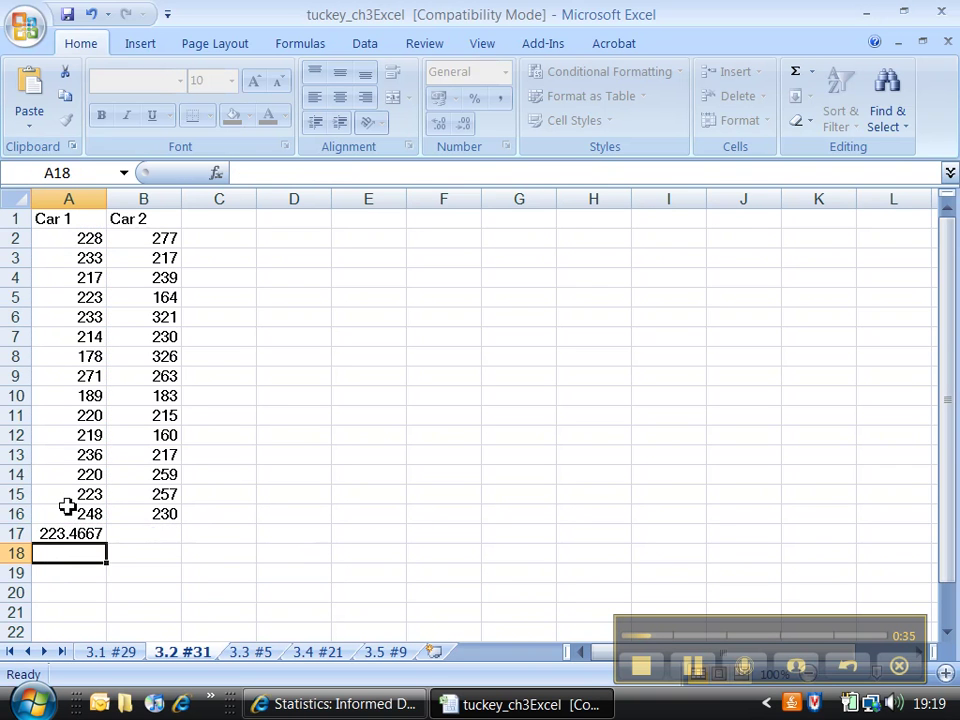
# Step: Calculate Car 2's mean in B17 with the formula =AVERAGE(B2:B16)
pyautogui.click(144, 533)
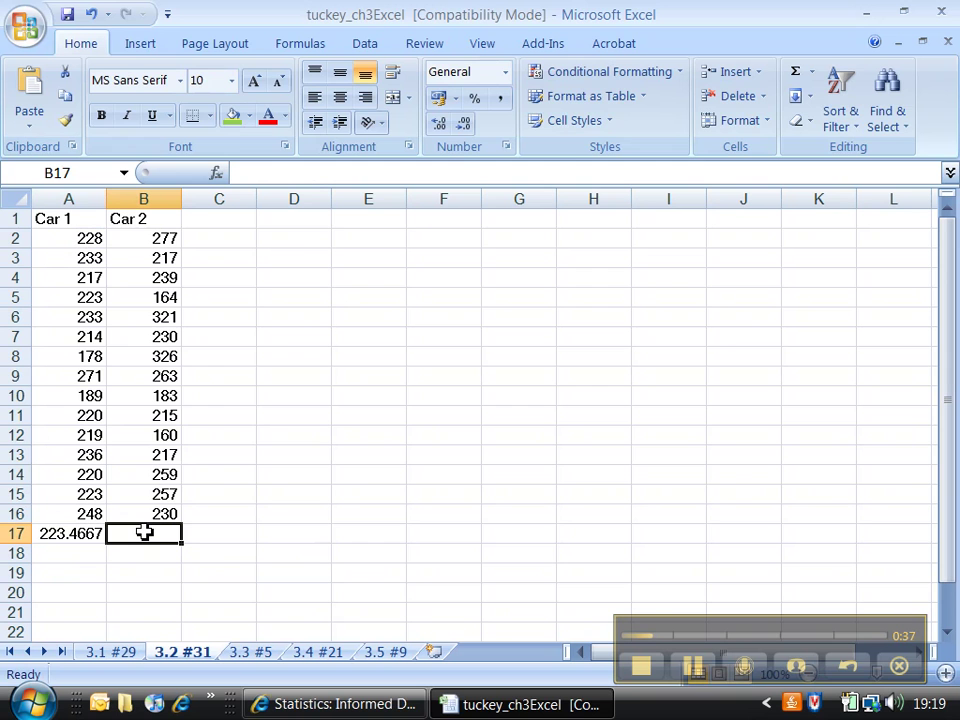
pyautogui.write('=')
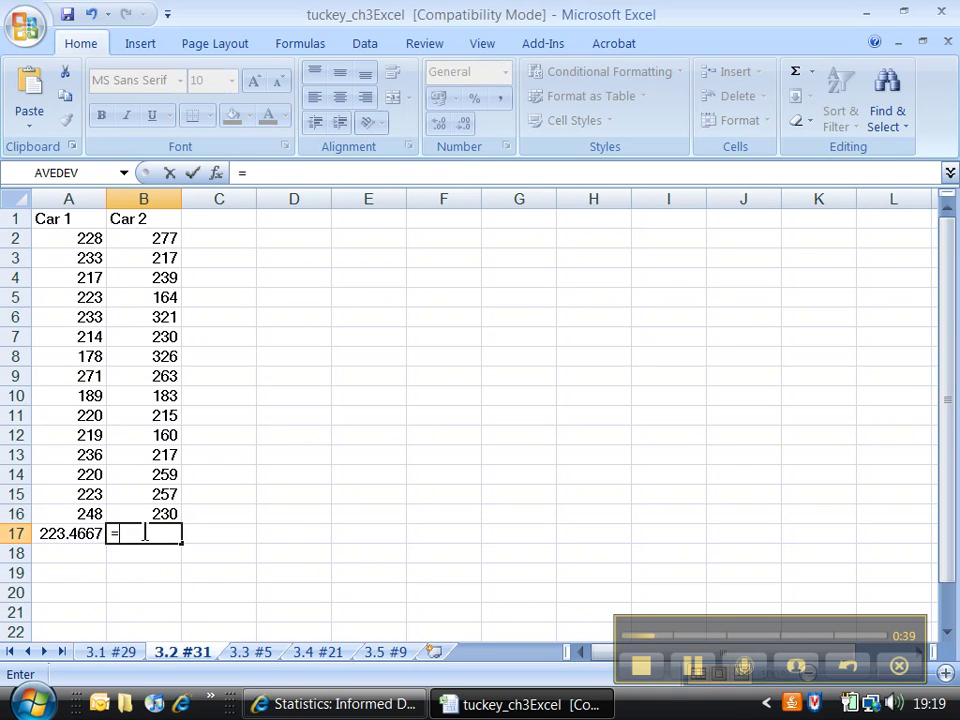
pyautogui.write('AVERAG')
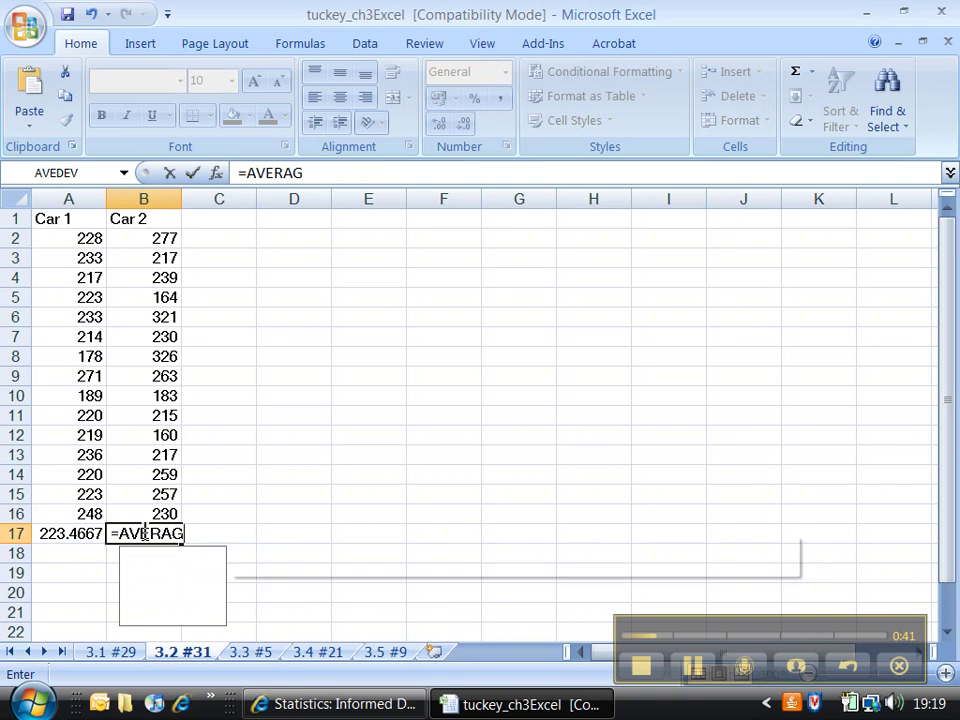
pyautogui.write('E(')
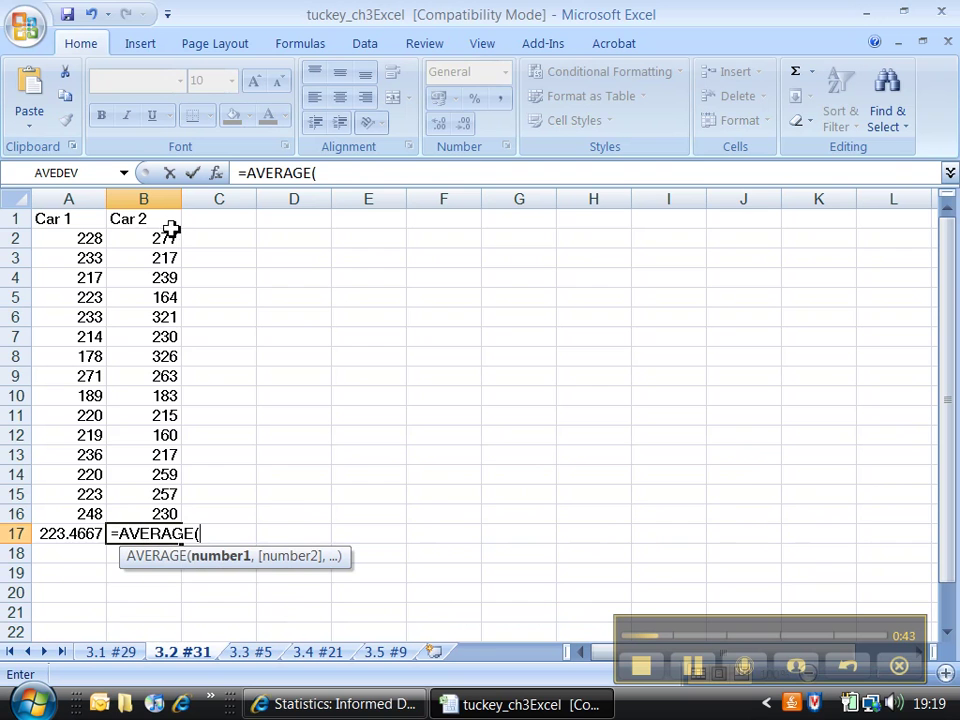
pyautogui.moveTo(165, 234); pyautogui.dragTo(133, 514)
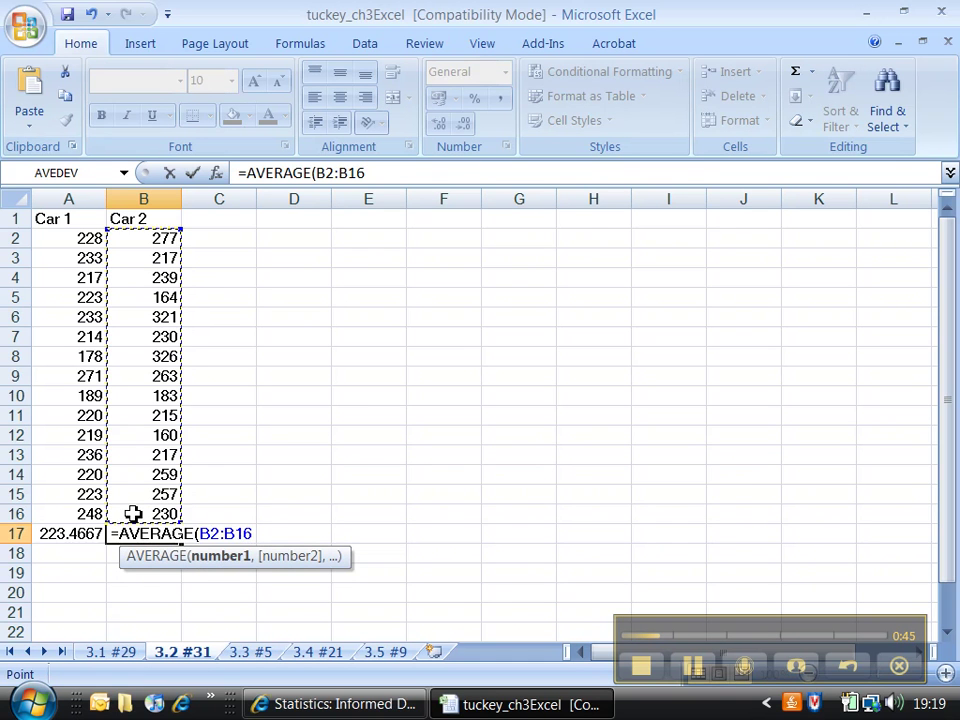
pyautogui.write(')')
pyautogui.press('Return')
# Step: Label the row of averages by entering MEAN in cell C17
pyautogui.click(252, 534)
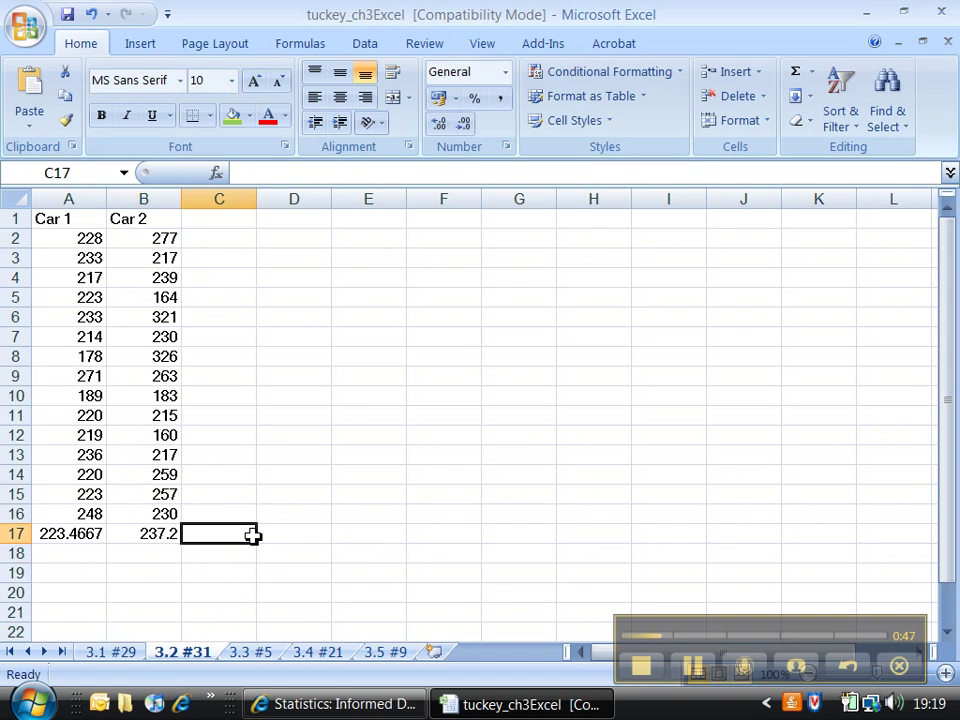
pyautogui.write('MEAN')
pyautogui.press('Return')
# Step: Format the mean row A17:C17 with bold text and a light green fill
pyautogui.click(252, 534)
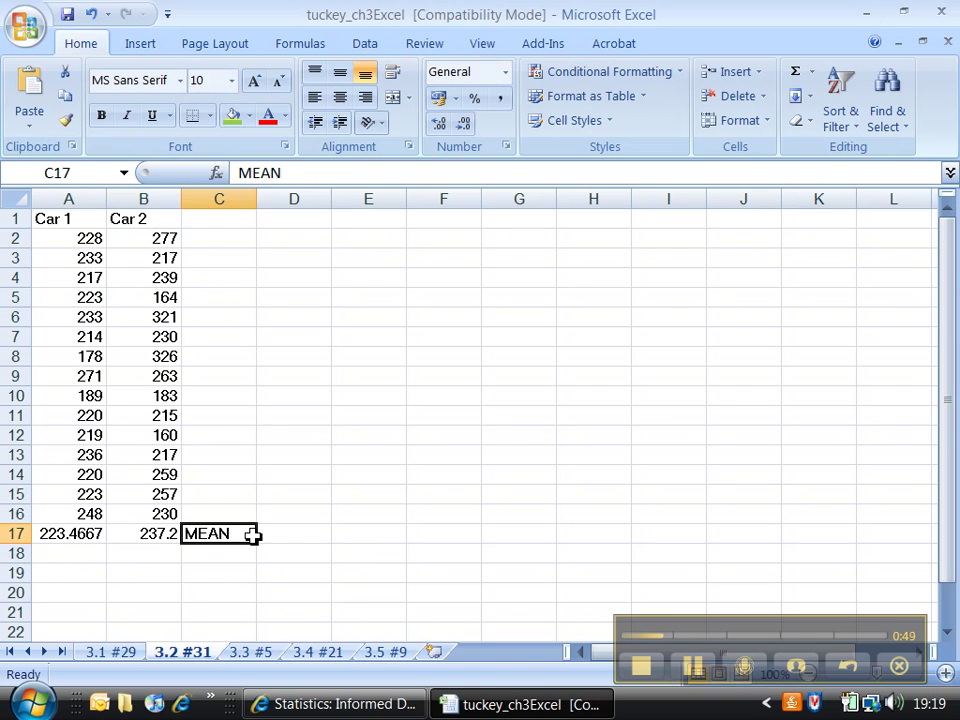
pyautogui.hotkey('shift', 'Left')
pyautogui.hotkey('shift', 'Left')
pyautogui.hotkey('ctrl', 'b')
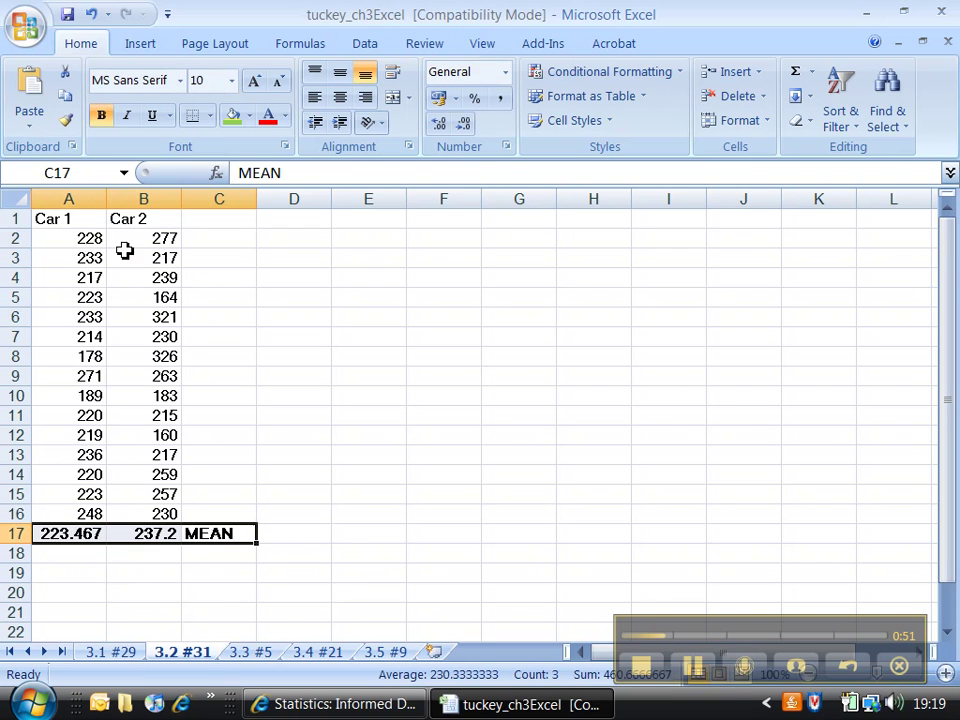
pyautogui.click(242, 120)
pyautogui.click(144, 588)
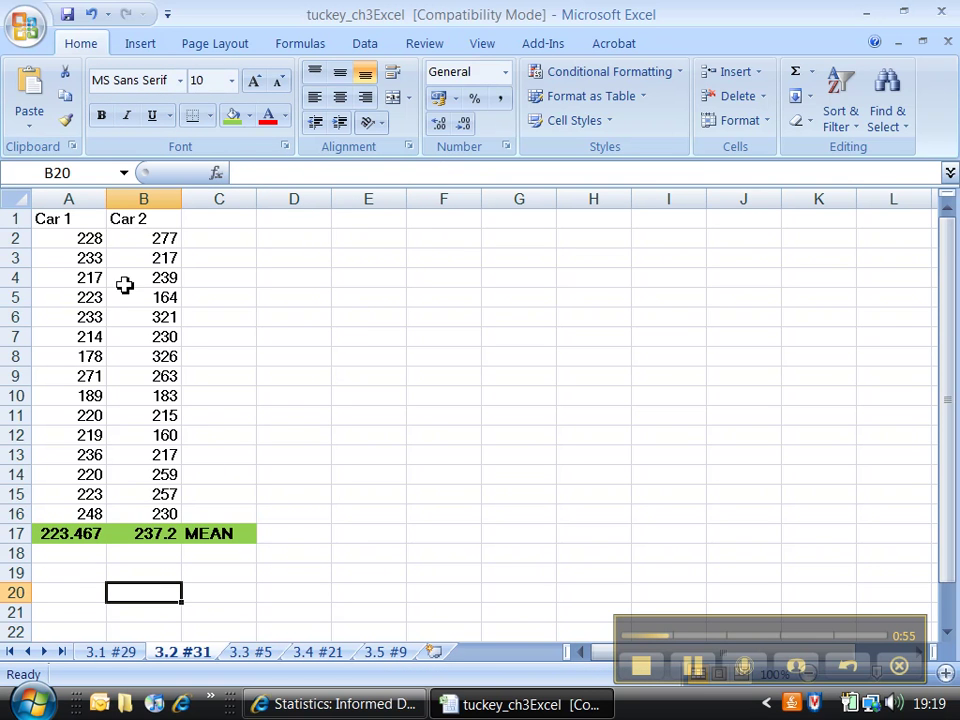
# Step: Enter the label Center in both D17 and D18, beside the mean row and the row below it
pyautogui.click(75, 560)
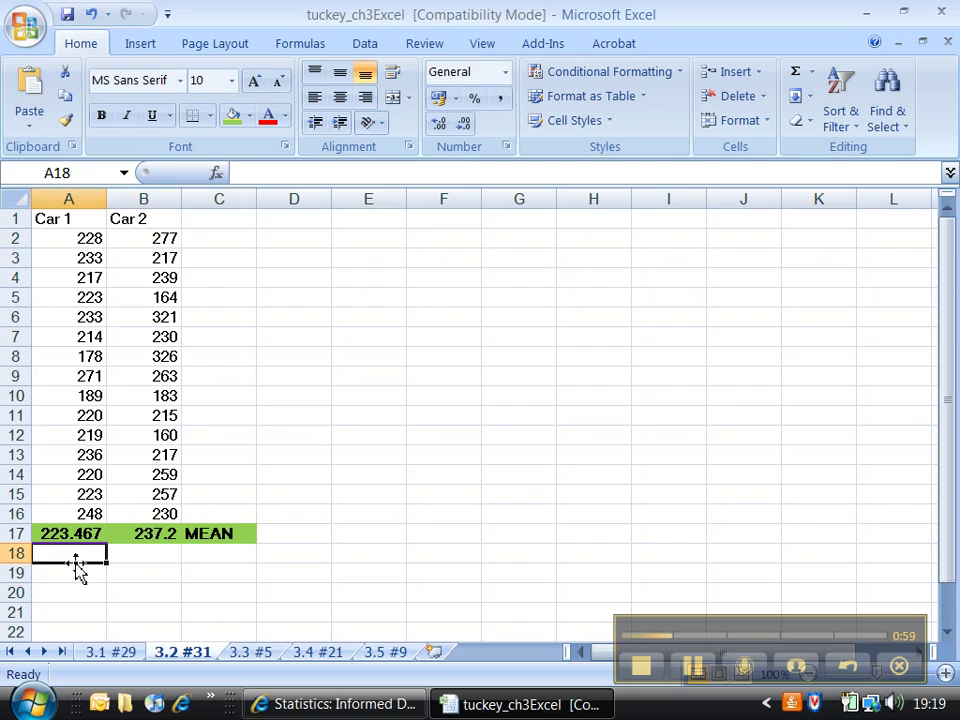
pyautogui.press('Right')
pyautogui.press('Right')
pyautogui.press('Right')
pyautogui.press('Up')
pyautogui.write('Cente')
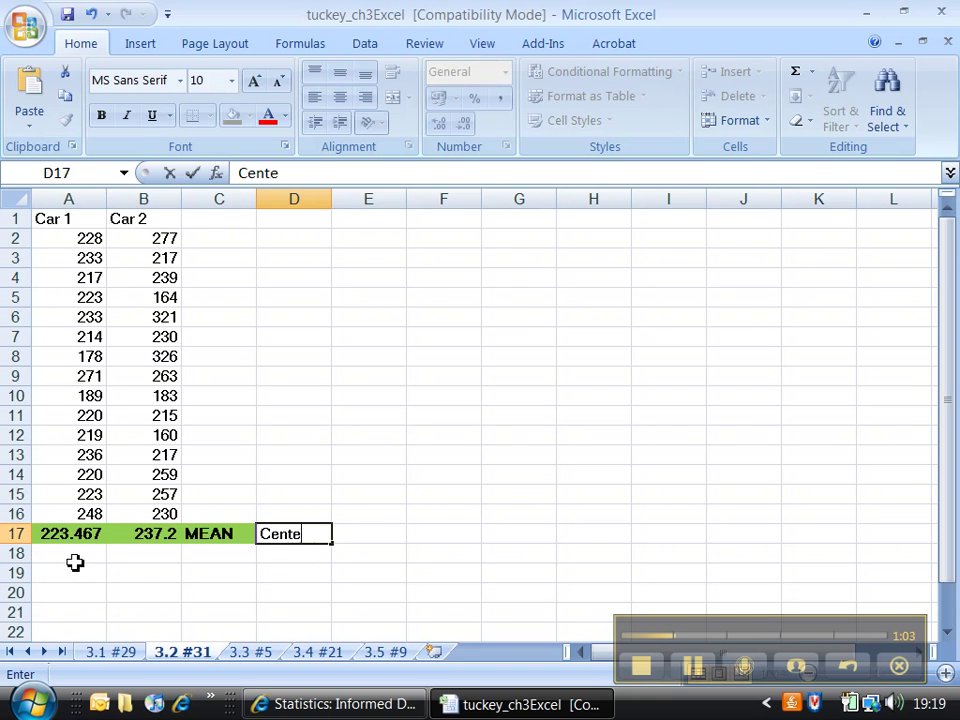
pyautogui.write('r')
pyautogui.press('Return')
pyautogui.write('Center')
pyautogui.press('Return')
# Step: Enter the label MEDIAN in cell C18
pyautogui.press('Left')
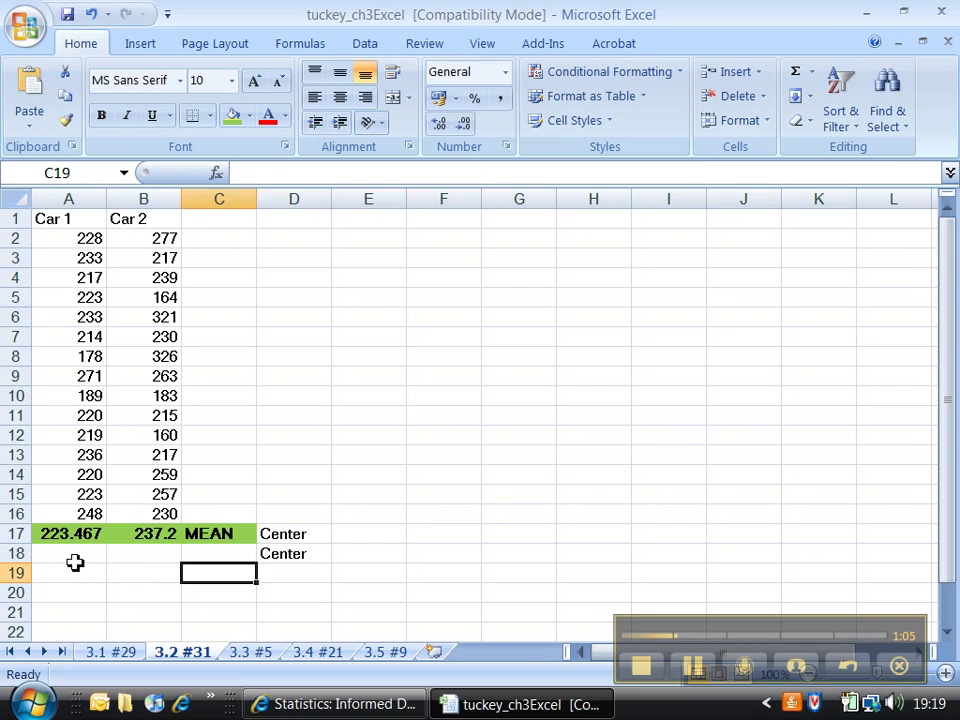
pyautogui.press('Up')
pyautogui.write('MEDIAN')
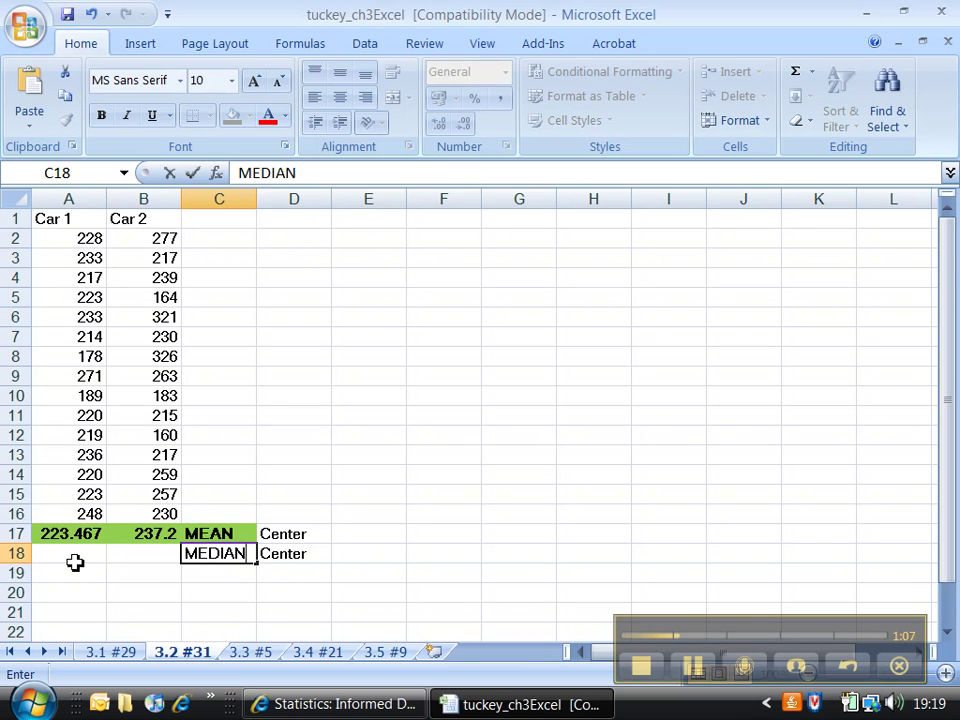
pyautogui.press('Left')
# Step: Calculate Car 2's median in B18 with =MEDIAN(B2:B16) and fill the formula across to A18 for Car 1
pyautogui.write('=')
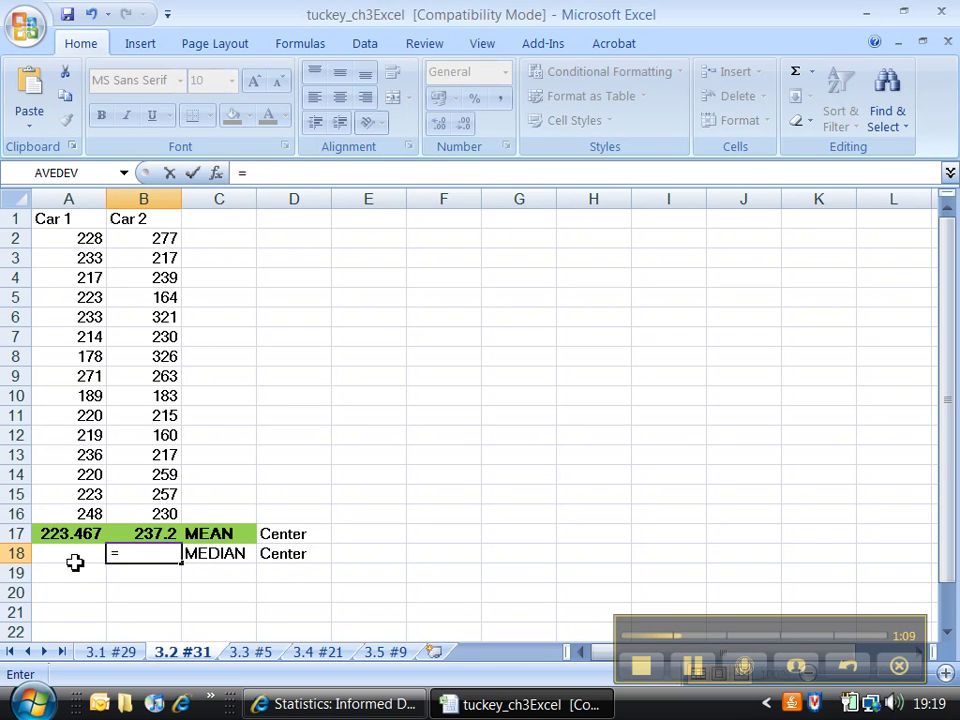
pyautogui.write('MEDIAN(')
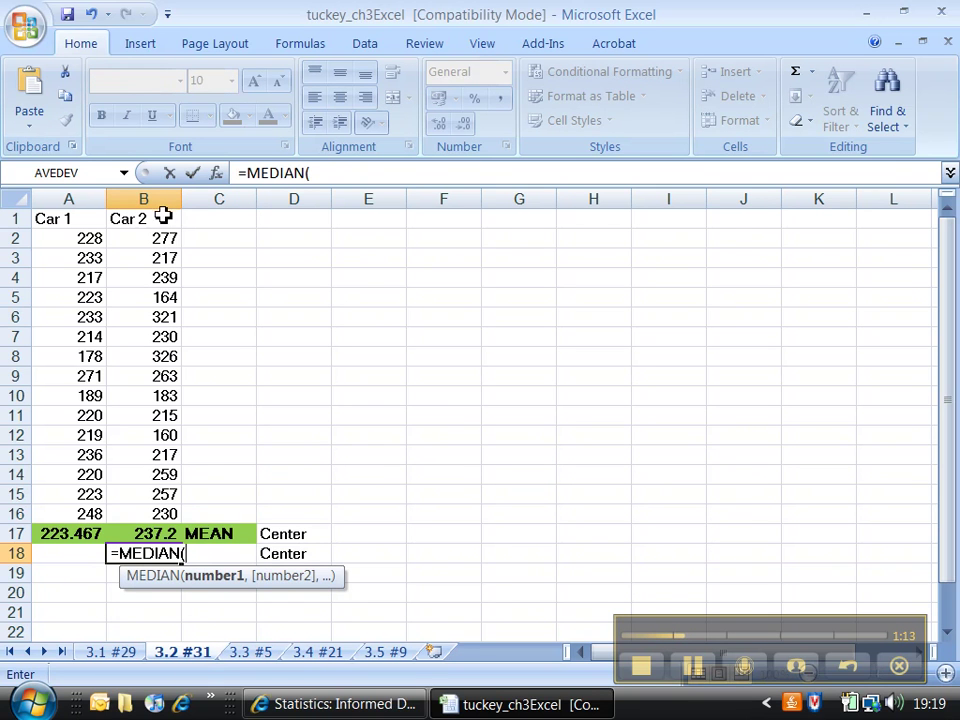
pyautogui.moveTo(159, 236); pyautogui.dragTo(153, 515)
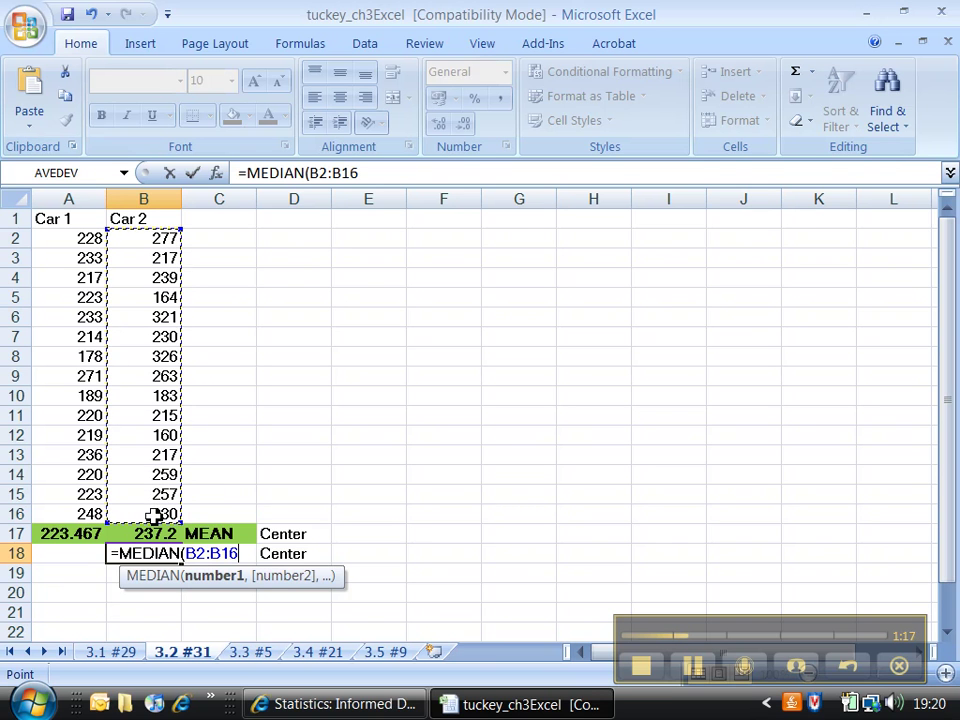
pyautogui.write(')')
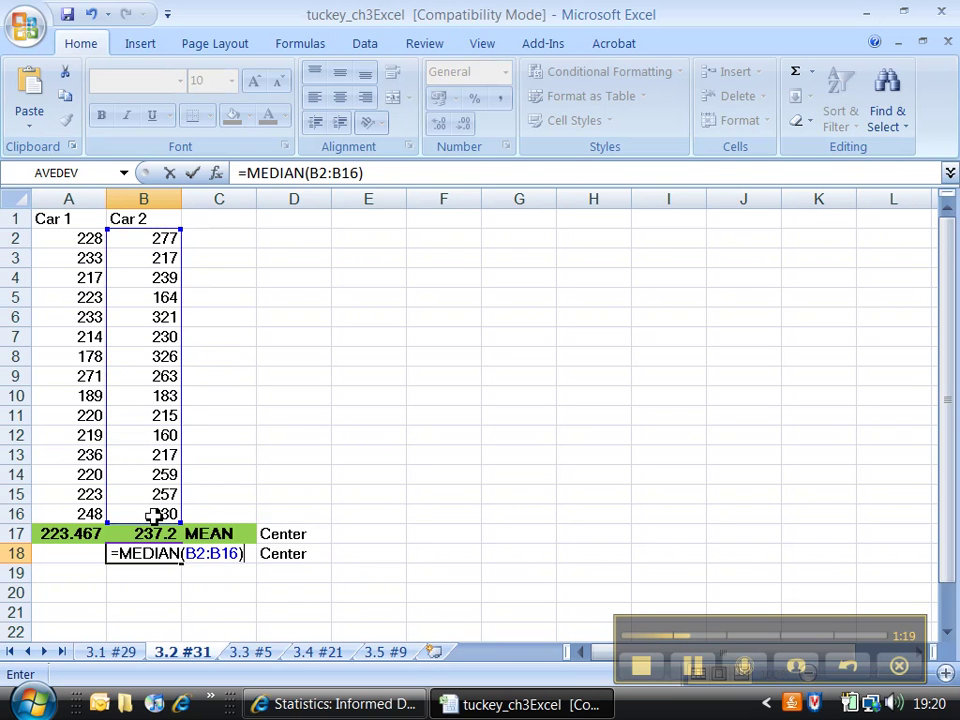
pyautogui.press('Return')
pyautogui.click(158, 557)
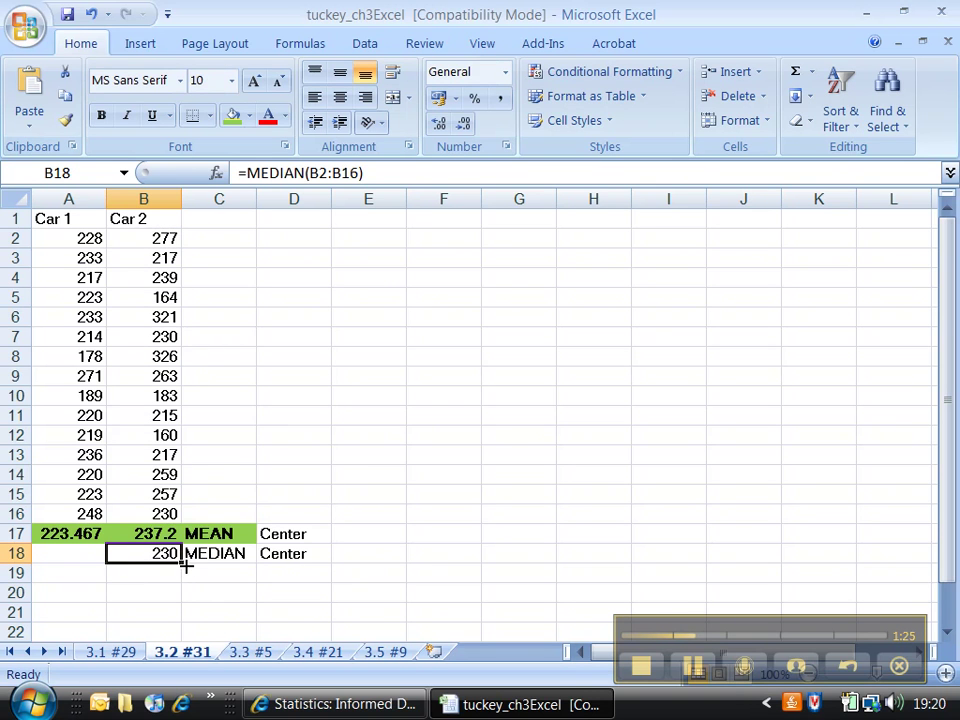
pyautogui.moveTo(184, 566); pyautogui.dragTo(17, 566)
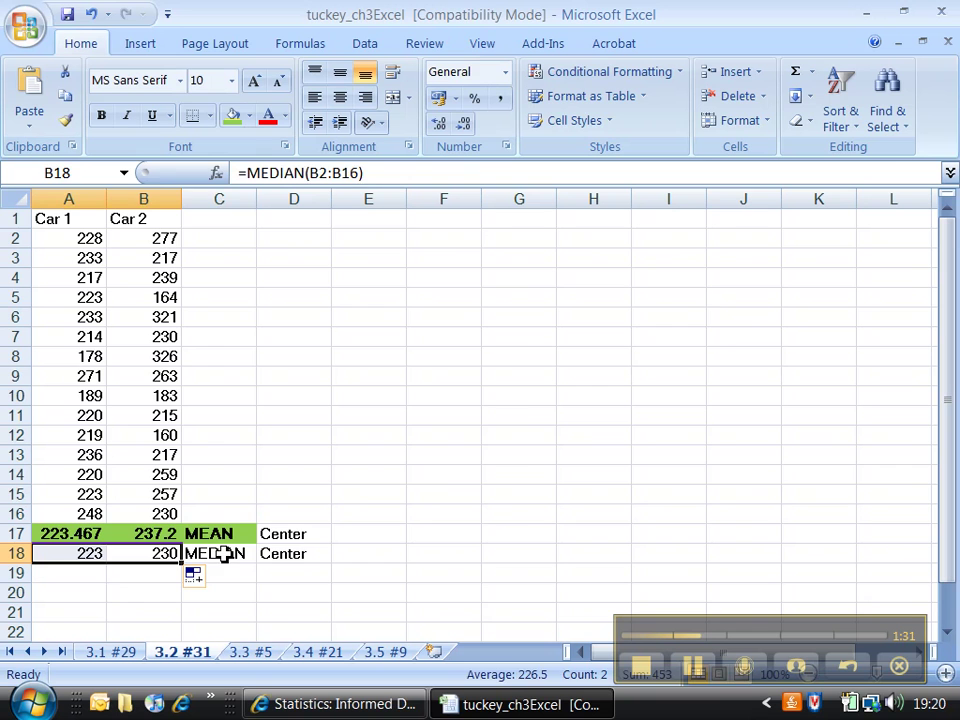
# Step: Format the median row A18:C18 with bold text and an orange fill
pyautogui.moveTo(222, 553); pyautogui.dragTo(90, 557)
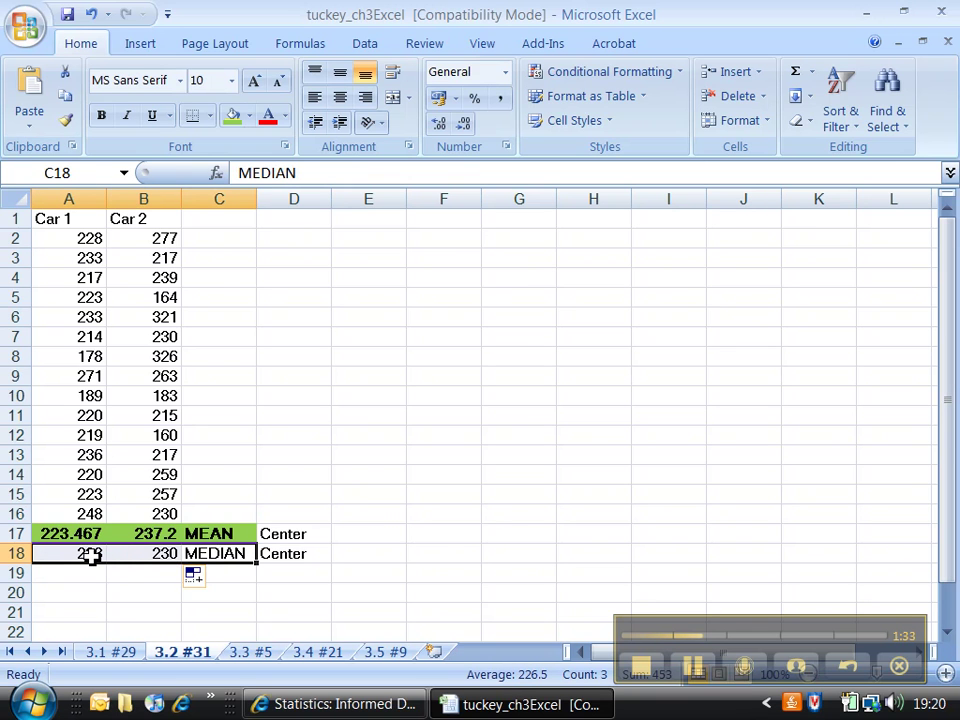
pyautogui.hotkey('ctrl', 'b')
pyautogui.click(250, 117)
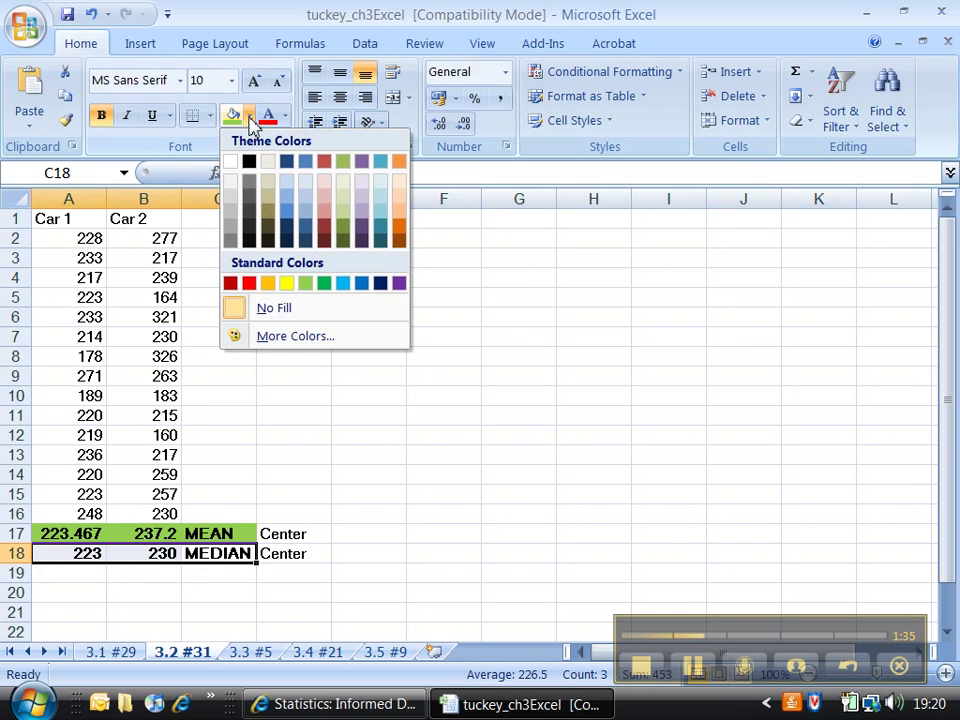
pyautogui.click(268, 285)
pyautogui.click(124, 588)
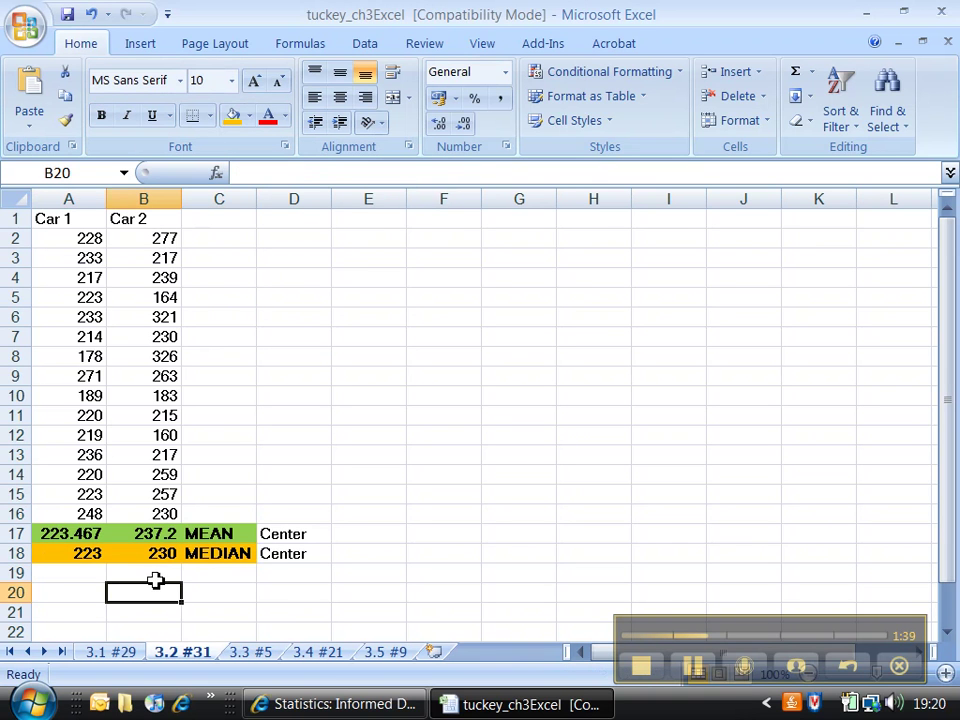
# Step: Change the fill colour of the median row A18:C18 to light blue
pyautogui.click(100, 552)
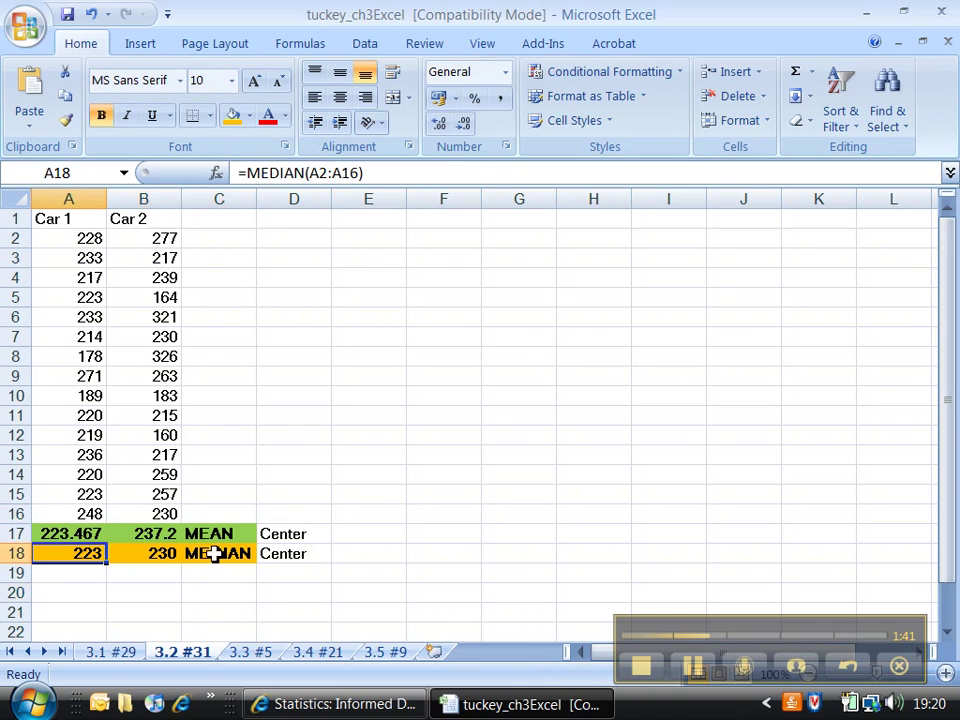
pyautogui.moveTo(214, 551); pyautogui.dragTo(238, 552)
pyautogui.click(101, 551)
pyautogui.click(250, 122)
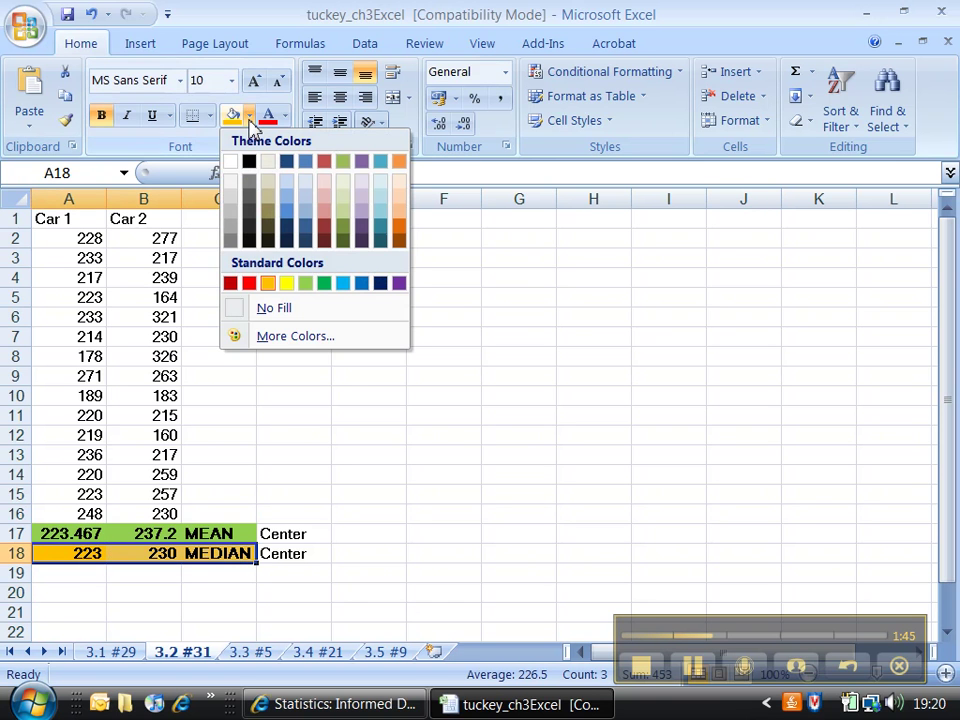
pyautogui.click(343, 284)
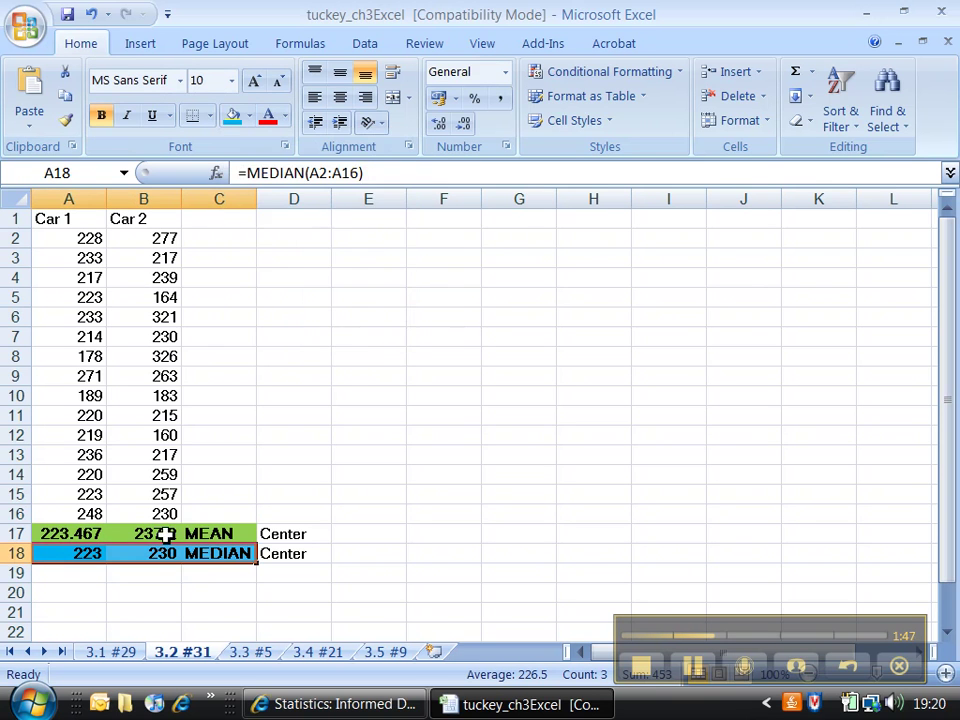
pyautogui.click(76, 573)
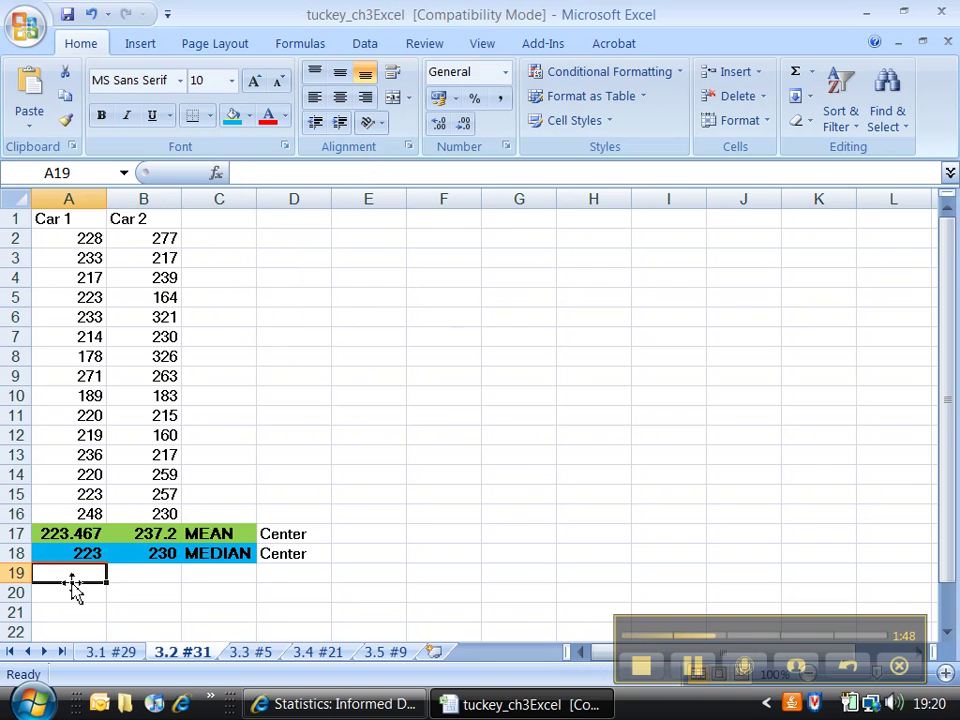
# Step: Enter the label Spread in both D19 and D20, below the Center labels
pyautogui.click(284, 574)
pyautogui.write('Spread')
pyautogui.press('Return')
pyautogui.write('Spread')
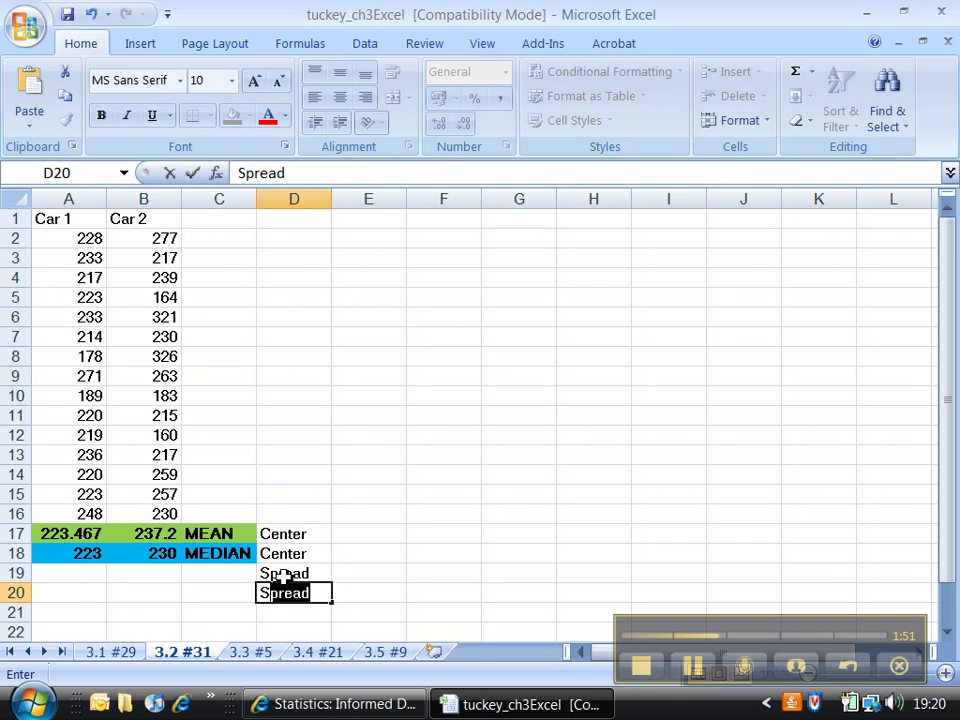
pyautogui.press('Return')
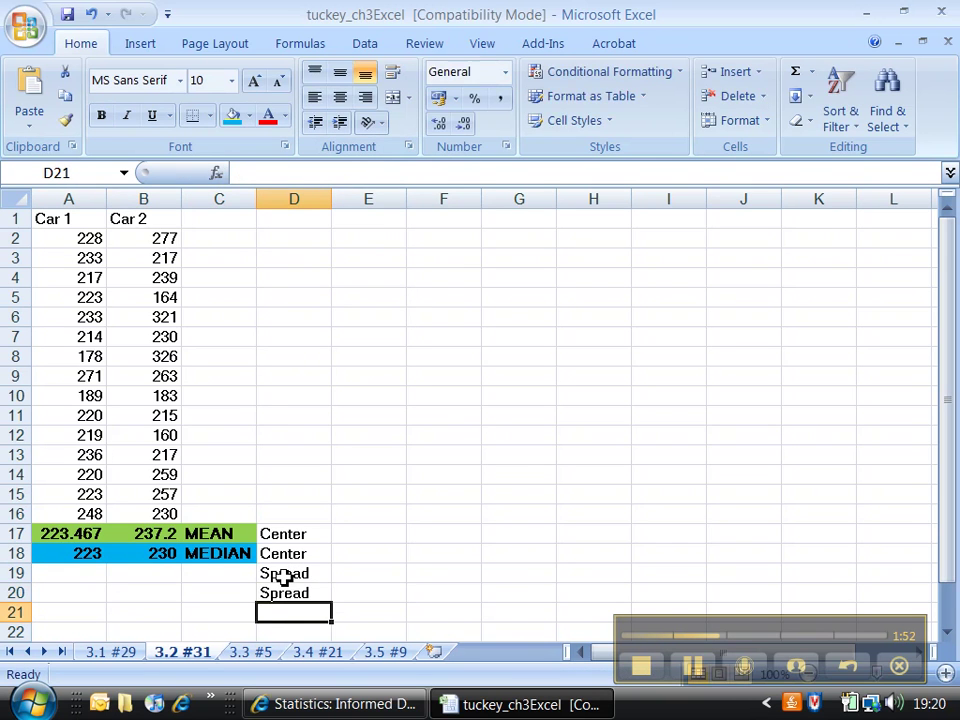
# Step: Enter the label Standard Deviation in C19 and autofit column C to its contents
pyautogui.click(202, 577)
pyautogui.write('S')
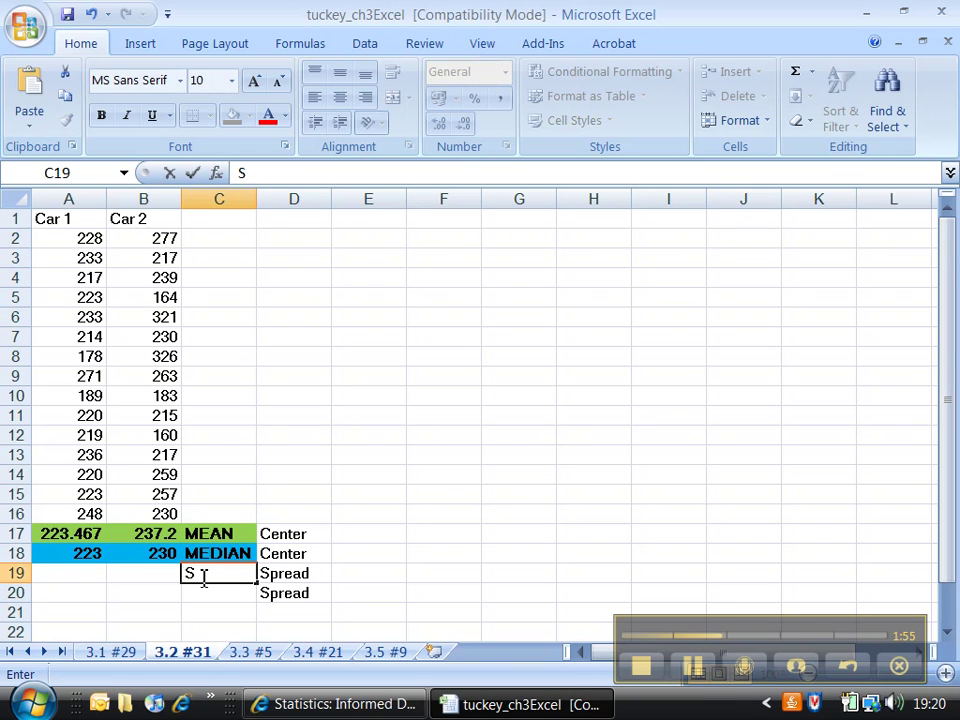
pyautogui.write('tanda')
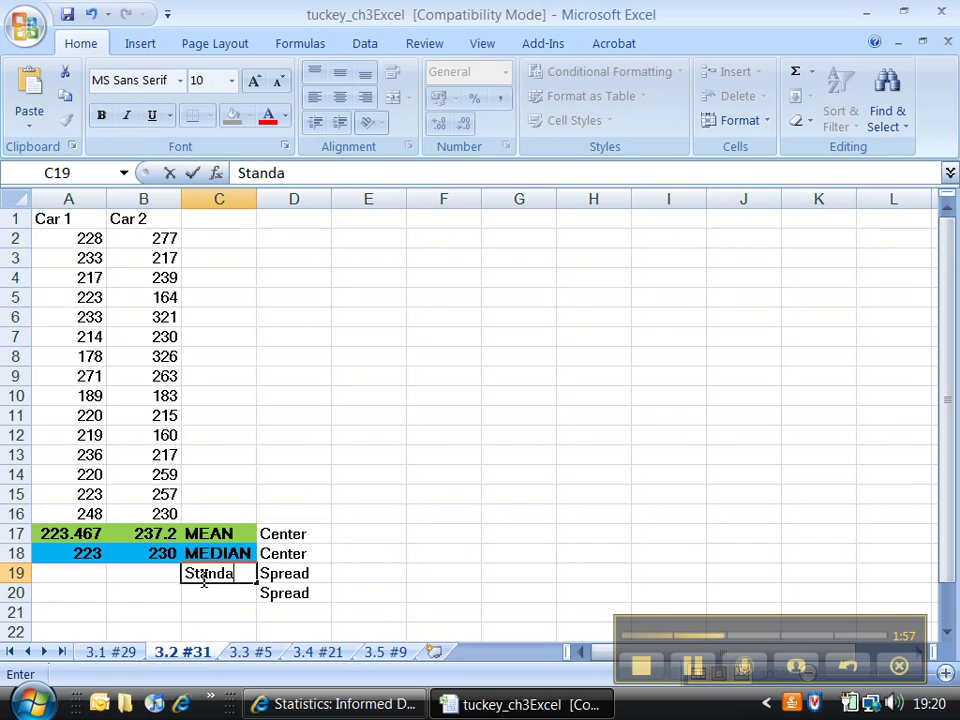
pyautogui.write('rd Deviation')
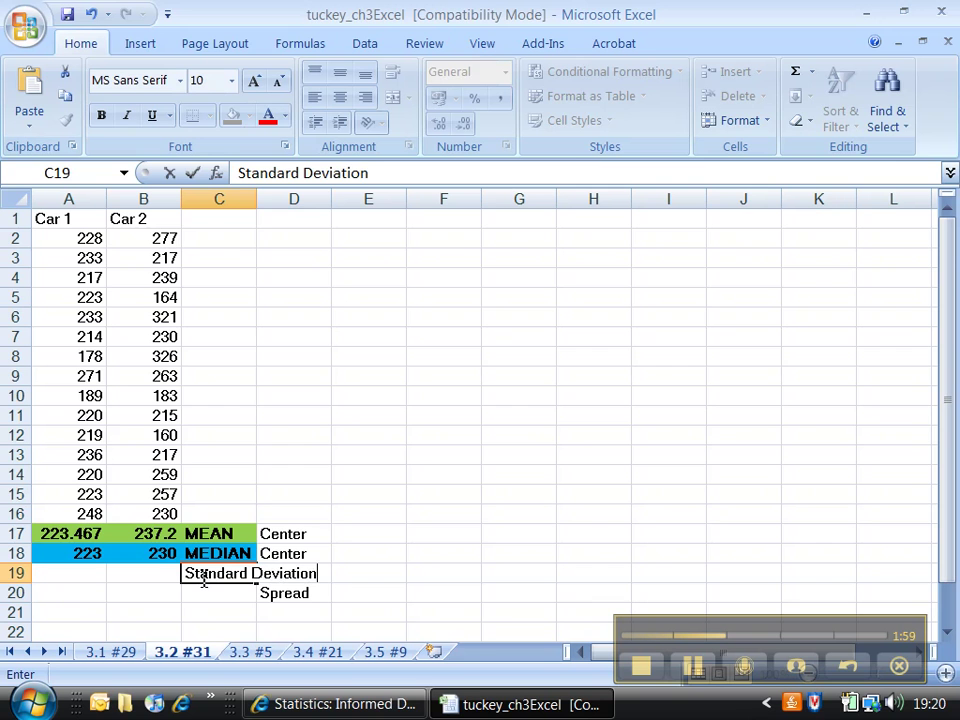
pyautogui.press('Return')
pyautogui.doubleClick(257, 199)
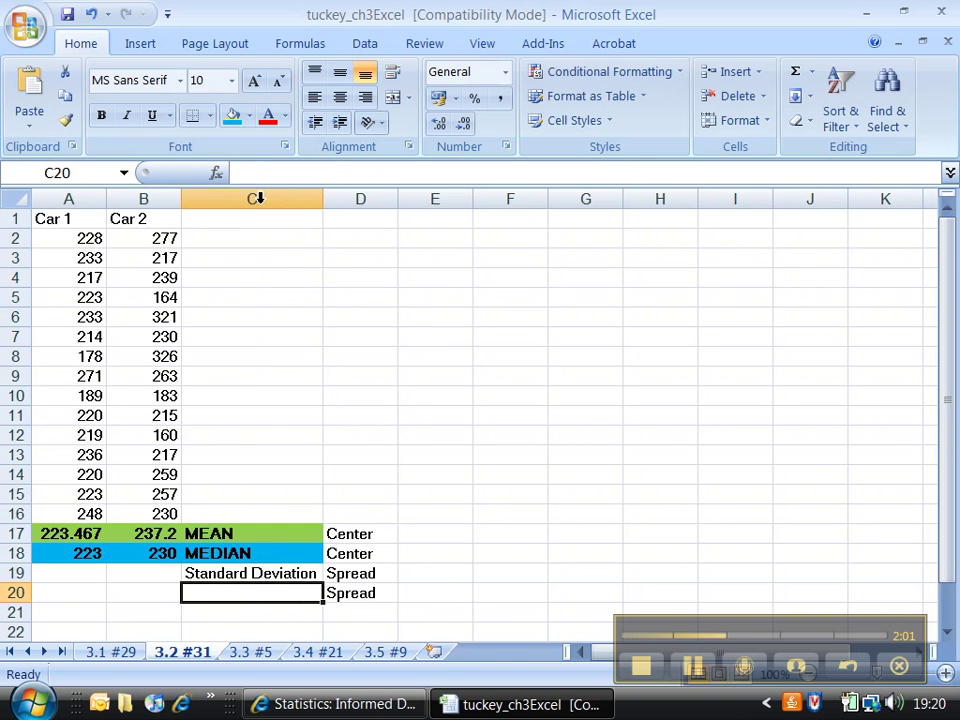
# Step: Enter the label Variance in C20, below the Standard Deviation label
pyautogui.write('Var')
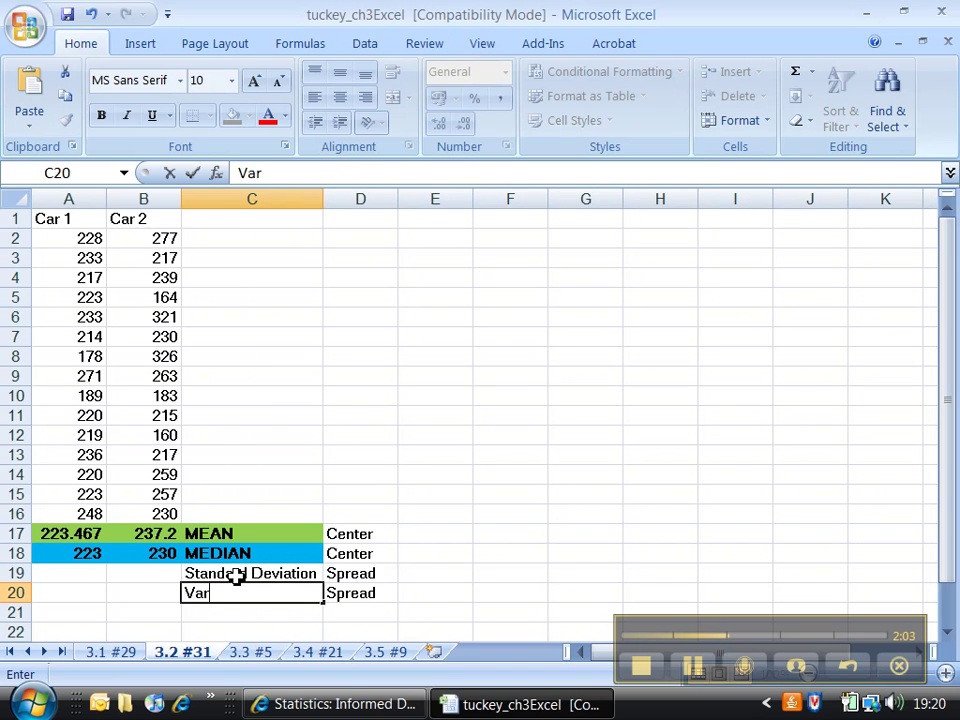
pyautogui.write('iance')
pyautogui.press('Return')
# Step: Calculate Car 1's sample standard deviation in A19 with =STDEV(A2:A16)
pyautogui.press('Left')
pyautogui.press('Left')
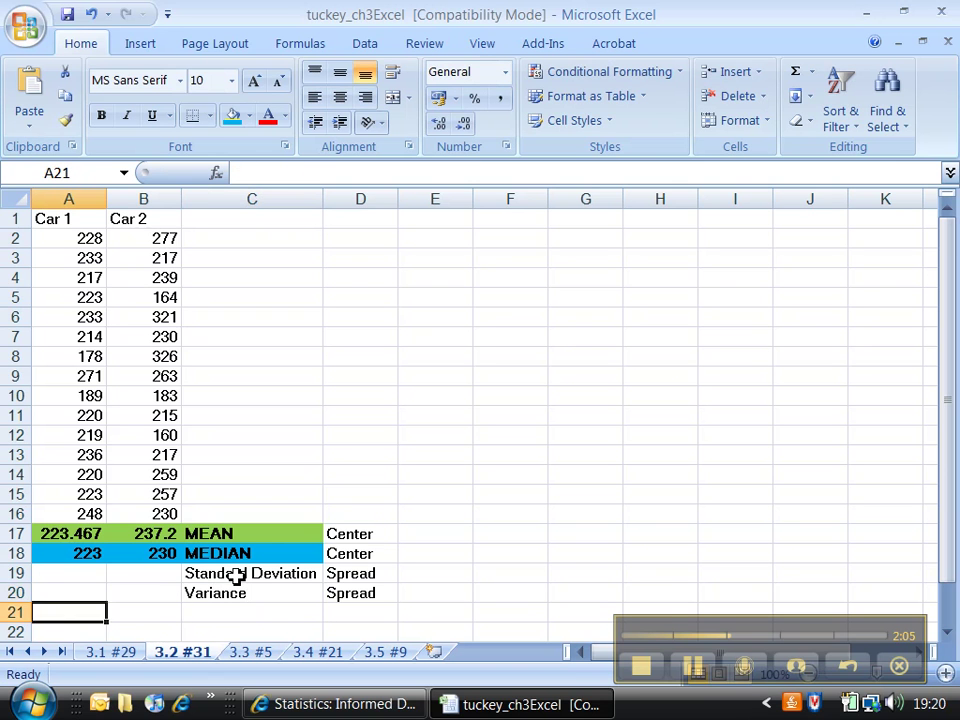
pyautogui.press('Up')
pyautogui.press('Up')
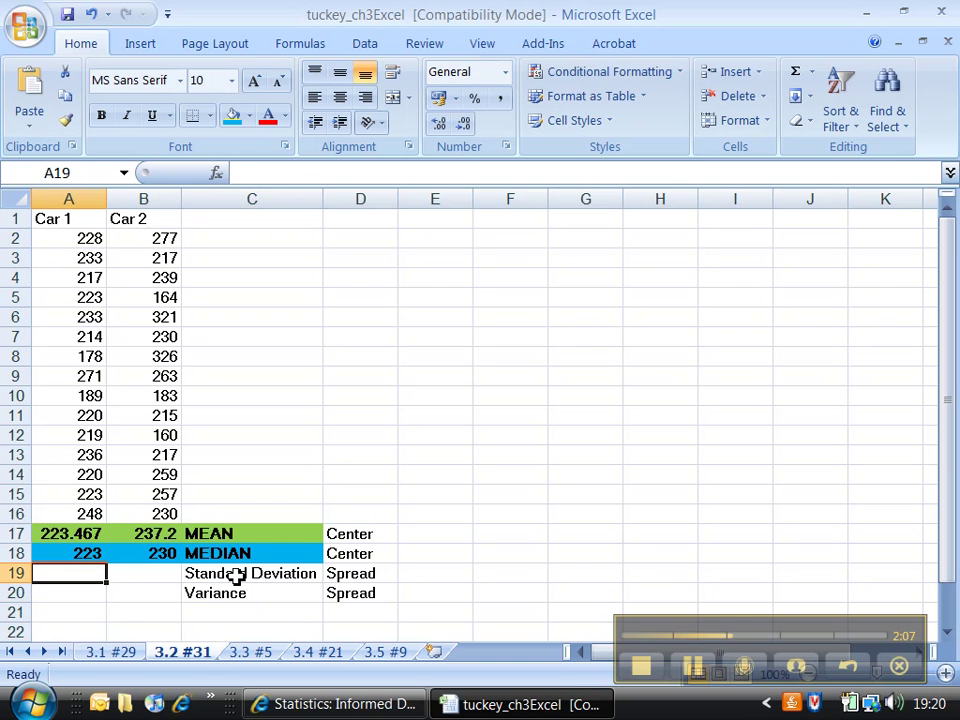
pyautogui.write('=')
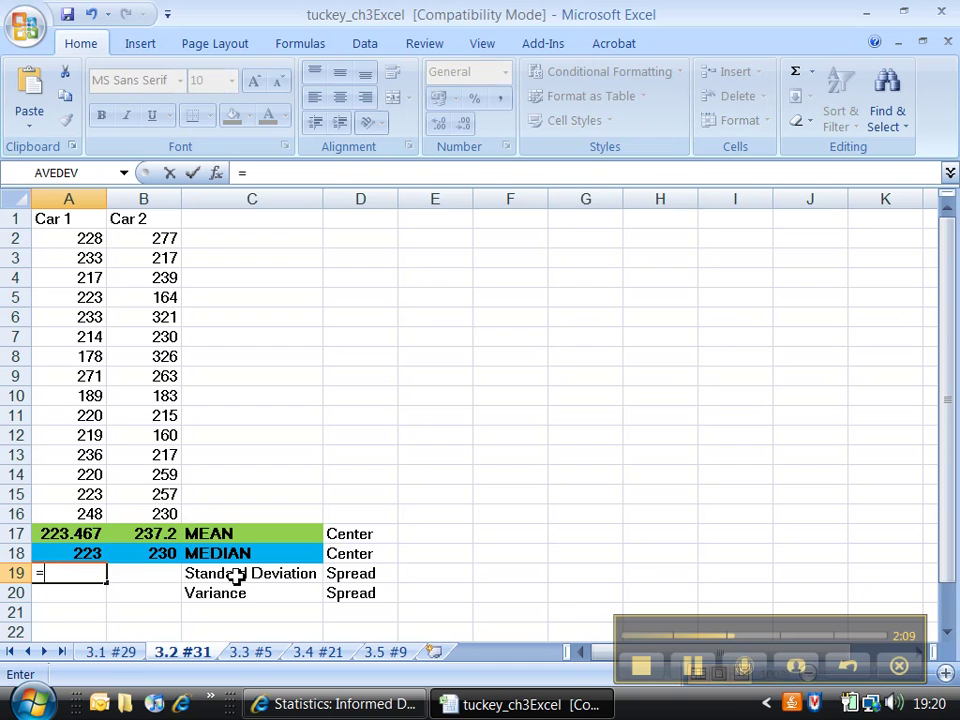
pyautogui.write('STDEV')
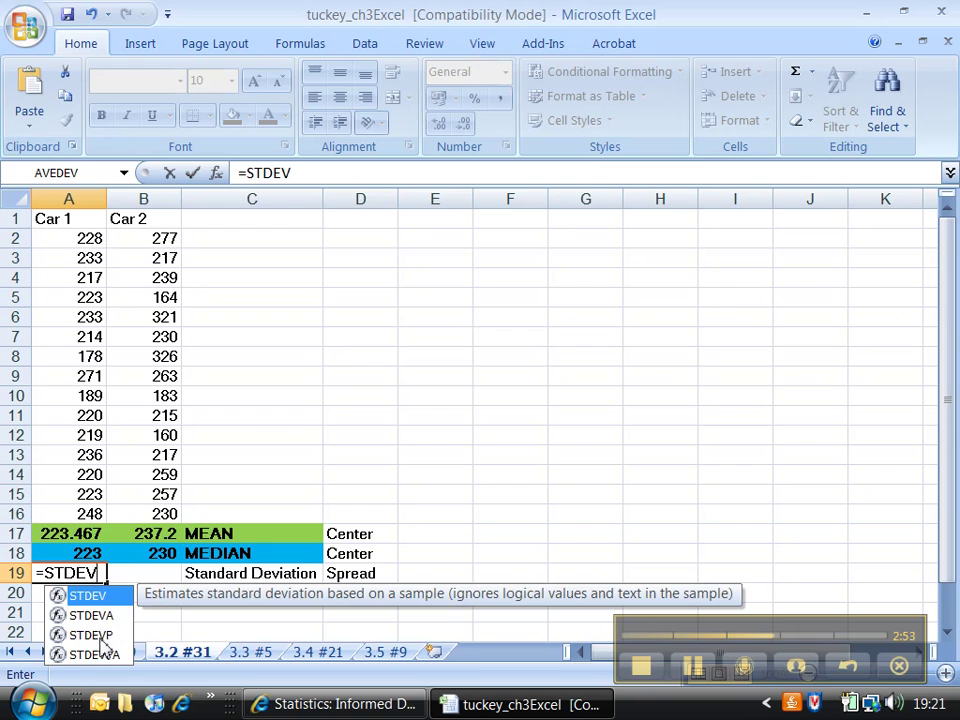
pyautogui.write('(')
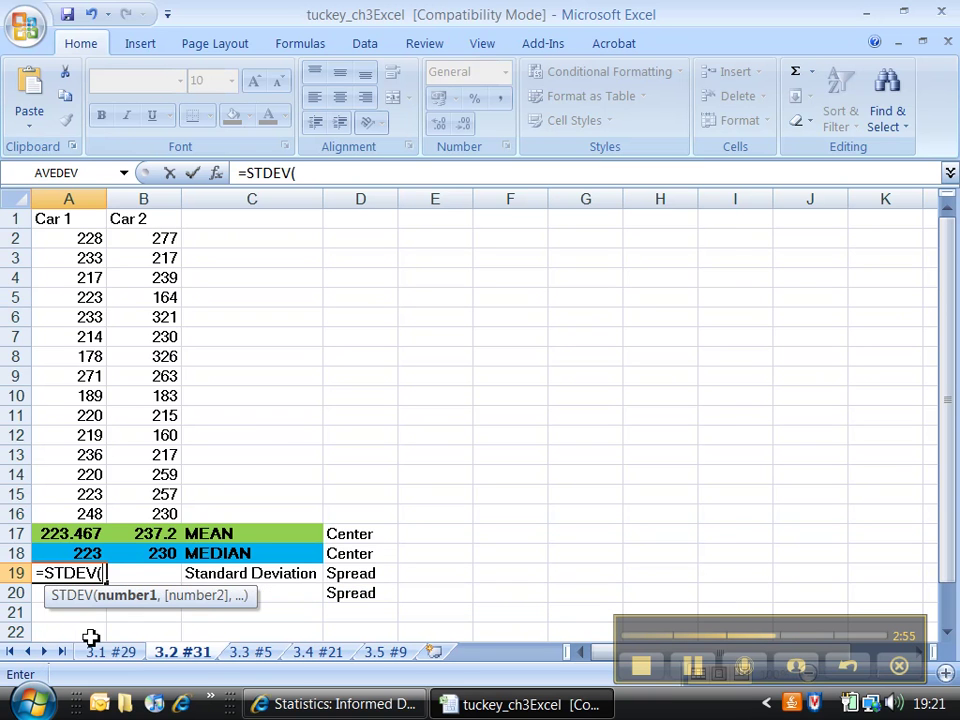
pyautogui.write('A2:')
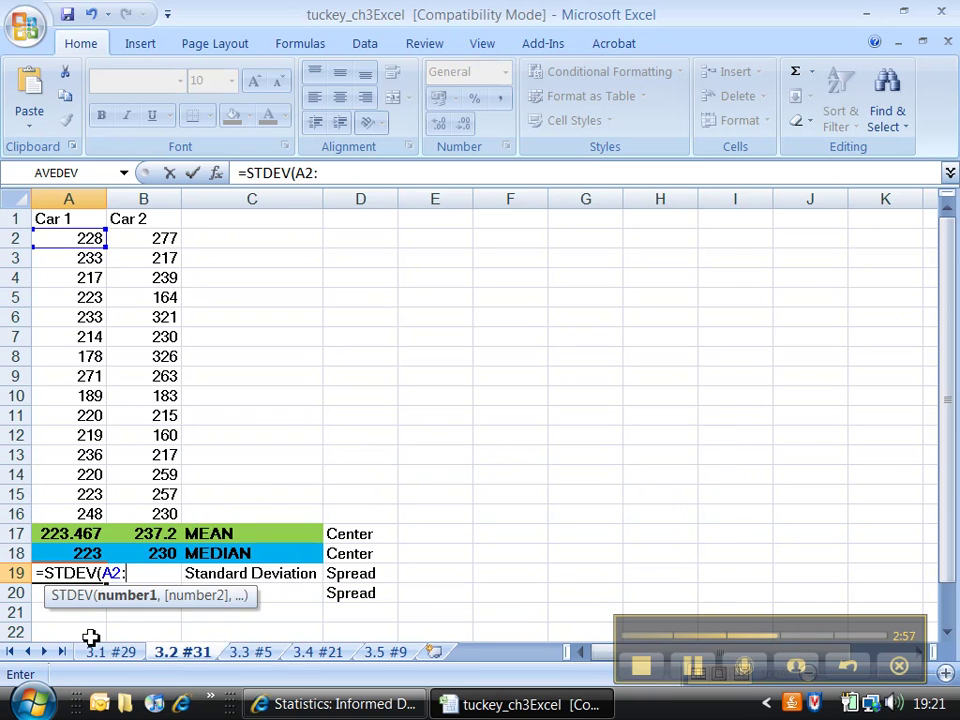
pyautogui.write('A16')
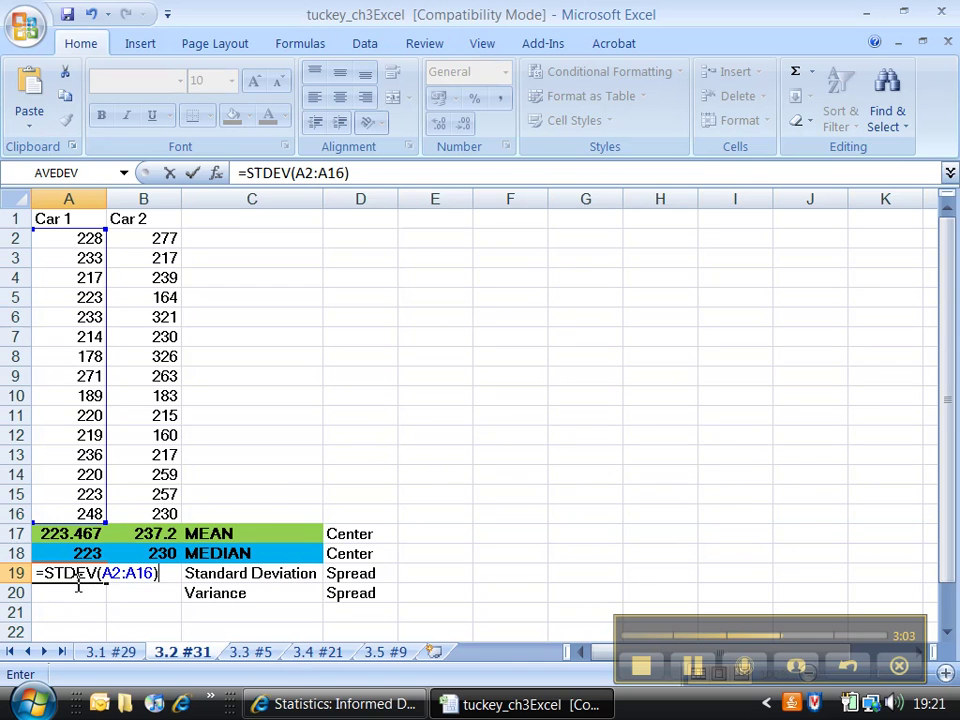
pyautogui.write(')')
pyautogui.press('Return')
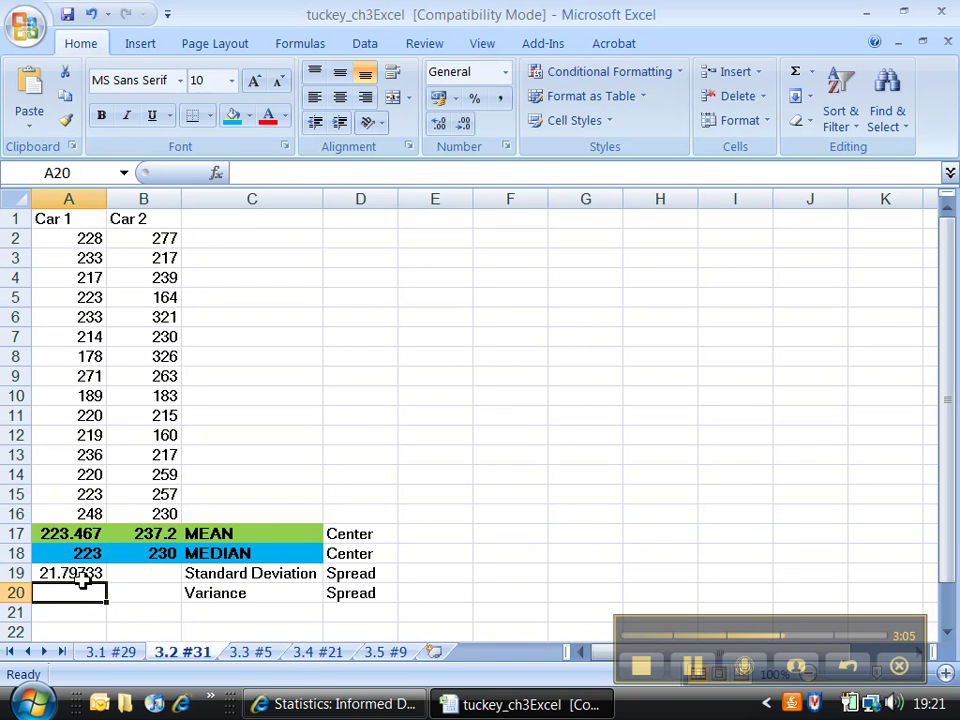
# Step: Fill the standard deviation formula from A19 across to B19 for Car 2 and check both cells
pyautogui.click(95, 573)
pyautogui.moveTo(106, 583); pyautogui.dragTo(160, 594)
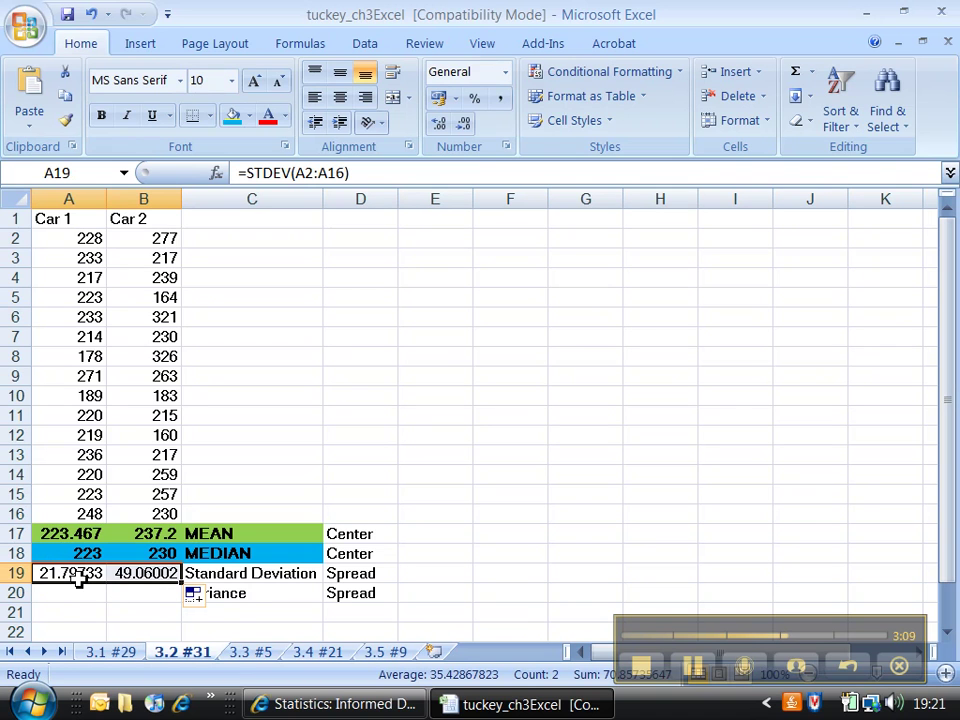
pyautogui.click(132, 573)
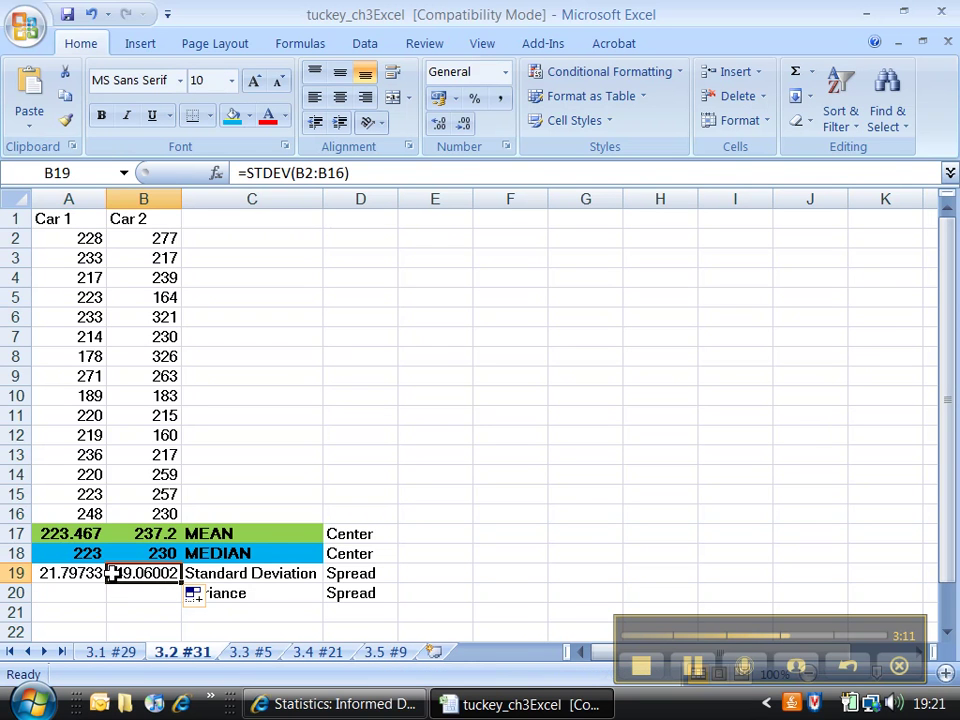
pyautogui.click(72, 579)
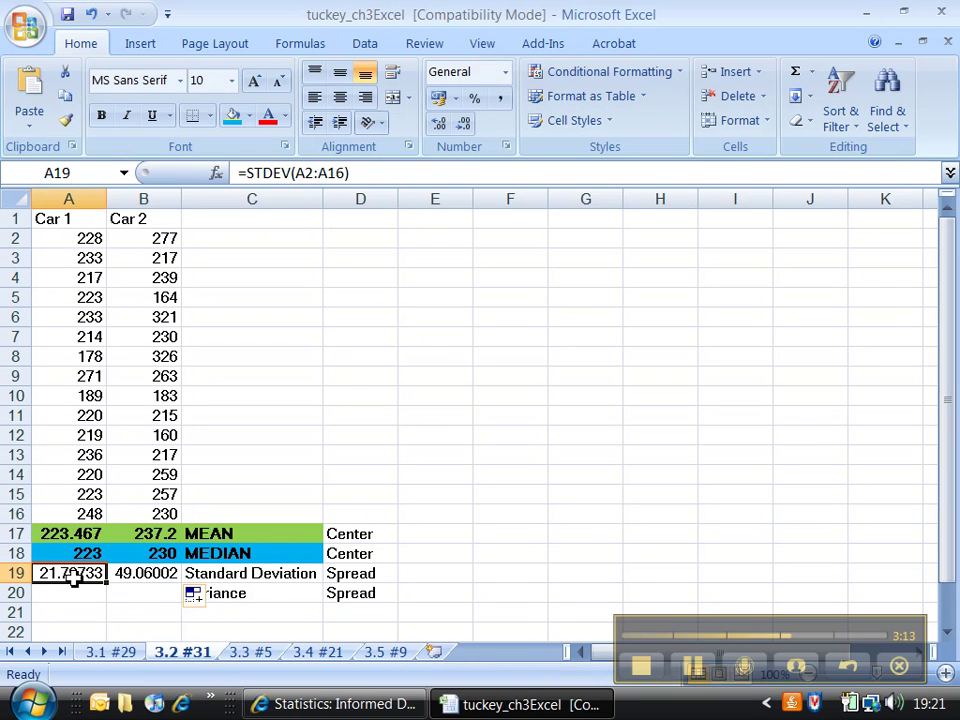
pyautogui.click(127, 579)
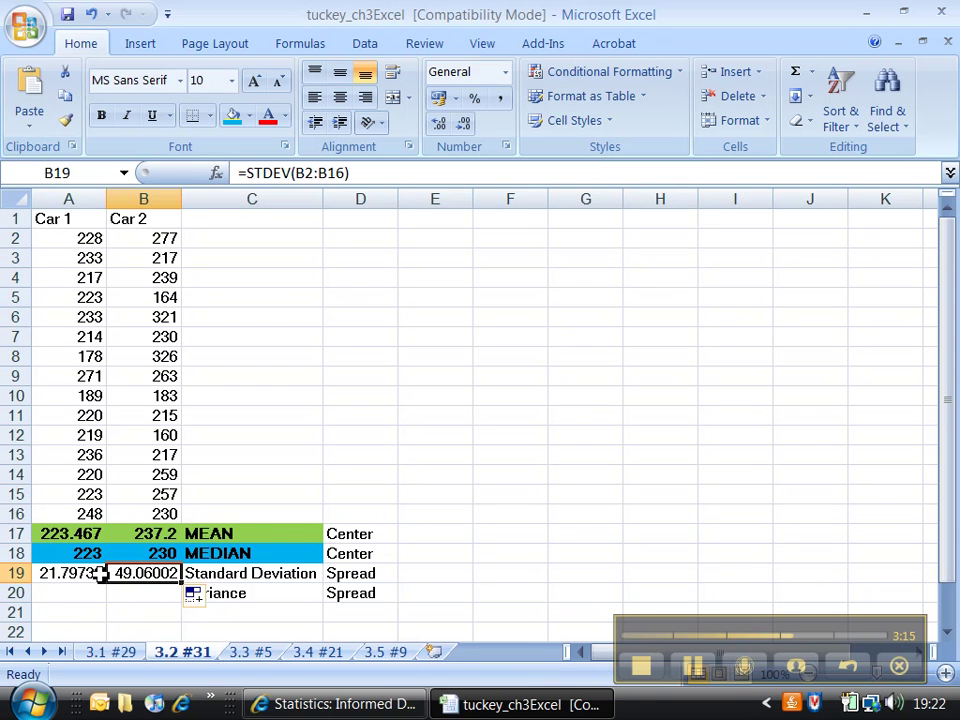
pyautogui.click(98, 573)
pyautogui.moveTo(112, 587); pyautogui.dragTo(153, 590)
# Step: Calculate Car 1's sample variance in A20 with =VAR(A2:A16)
pyautogui.click(76, 593)
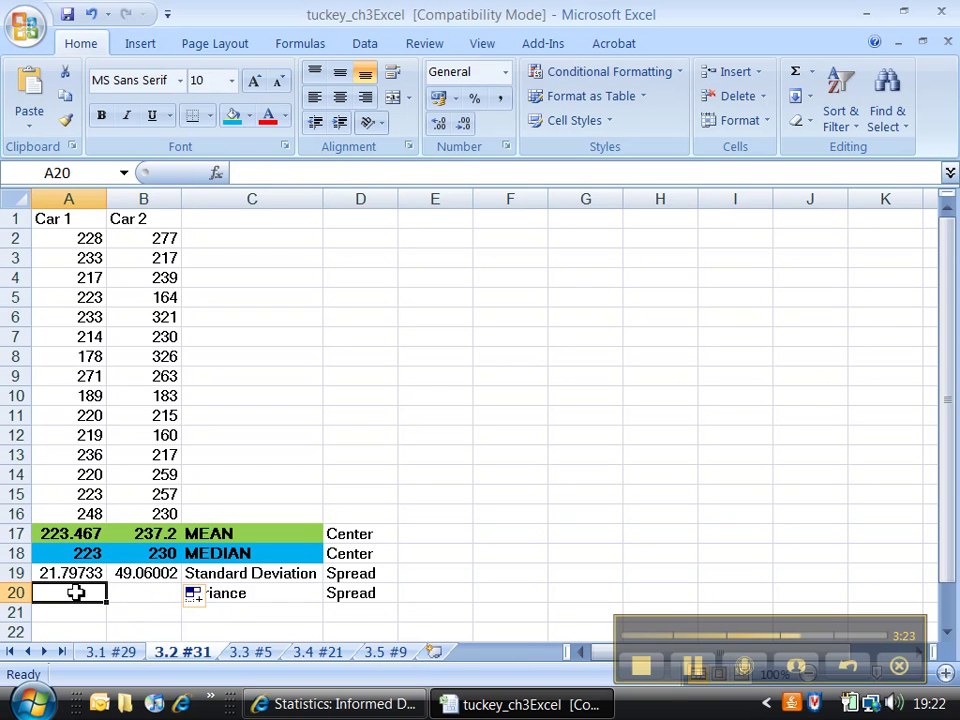
pyautogui.write('=')
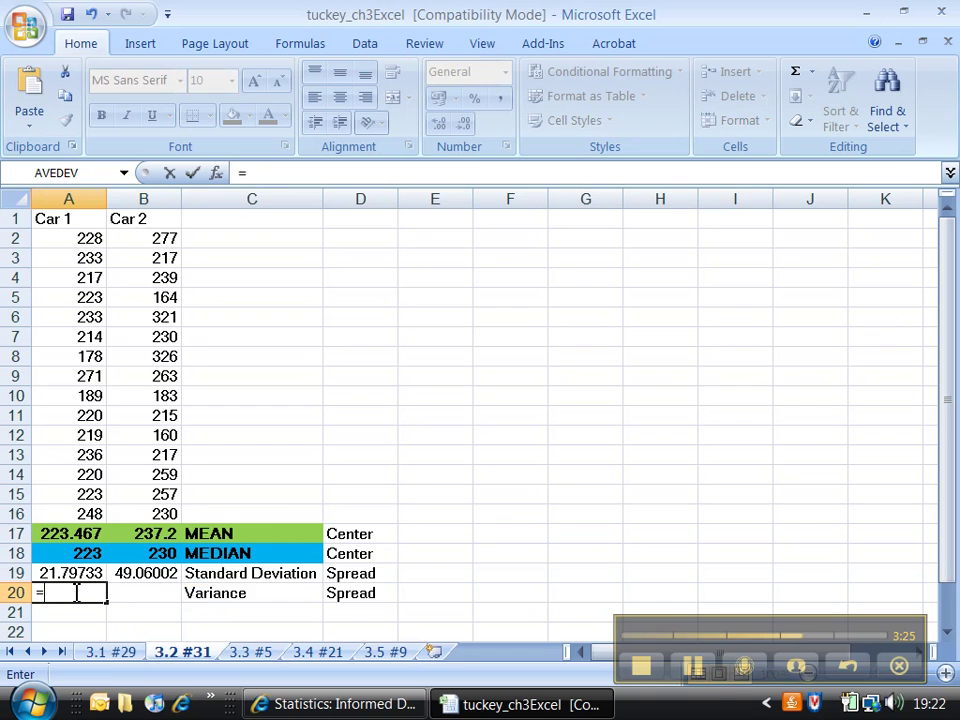
pyautogui.write('VAR')
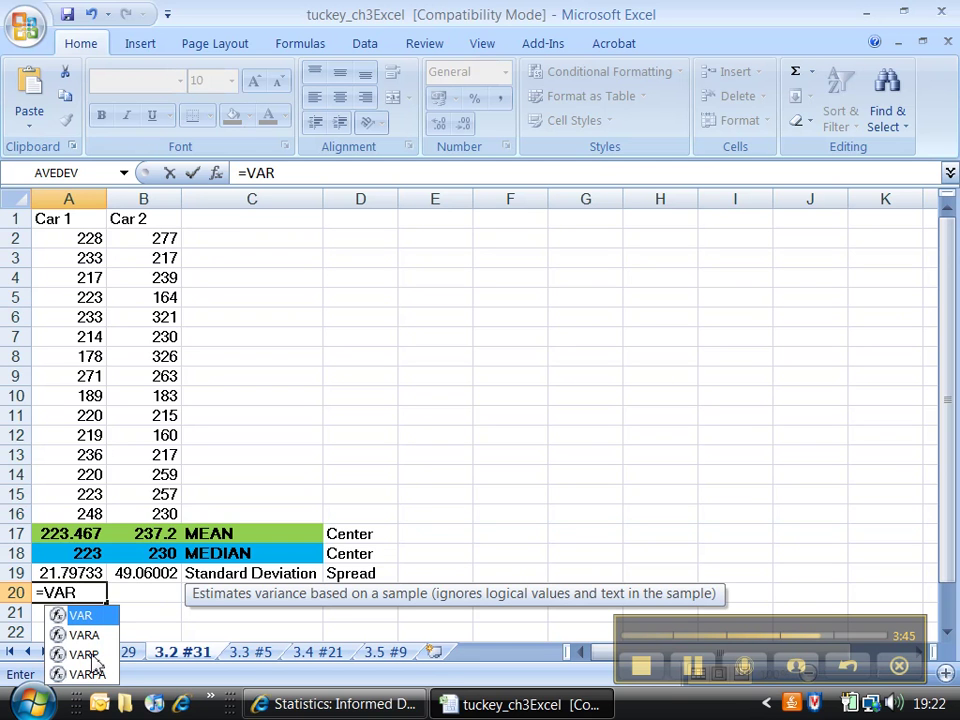
pyautogui.write('(A')
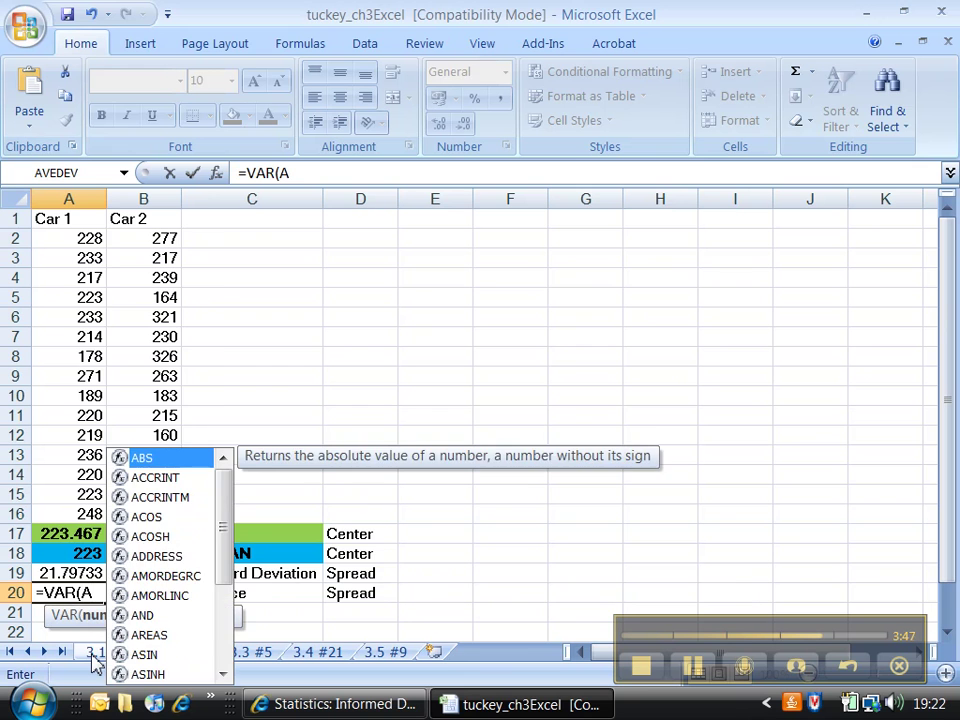
pyautogui.write('2:A16')
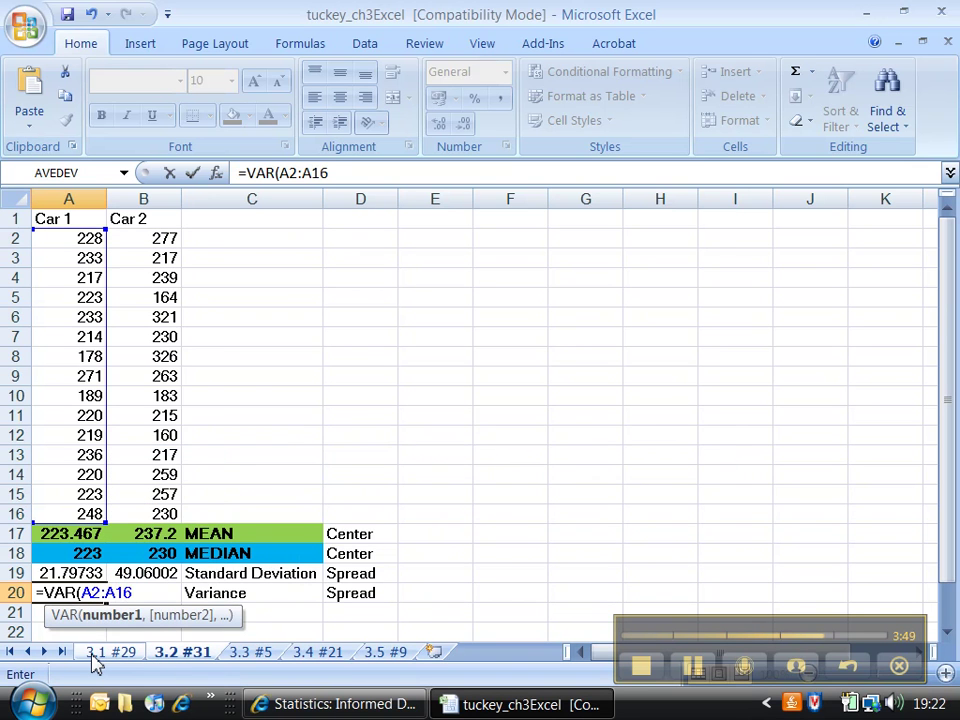
pyautogui.write(')')
pyautogui.press('Return')
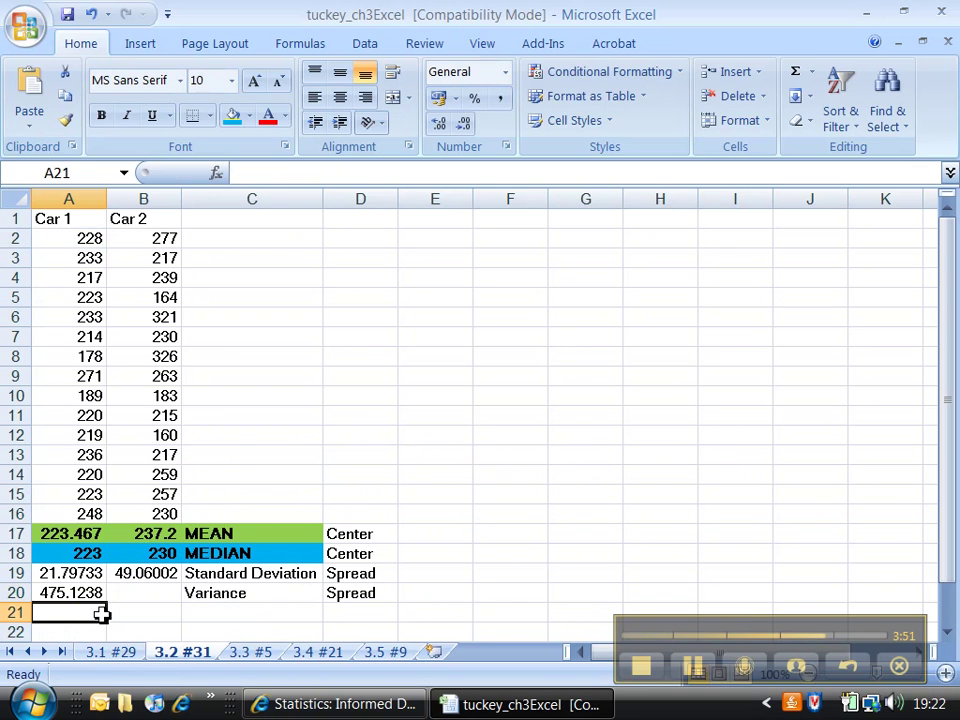
# Step: Fill the variance formula from A20 across to B20 for Car 2
pyautogui.click(125, 588)
pyautogui.write('-')
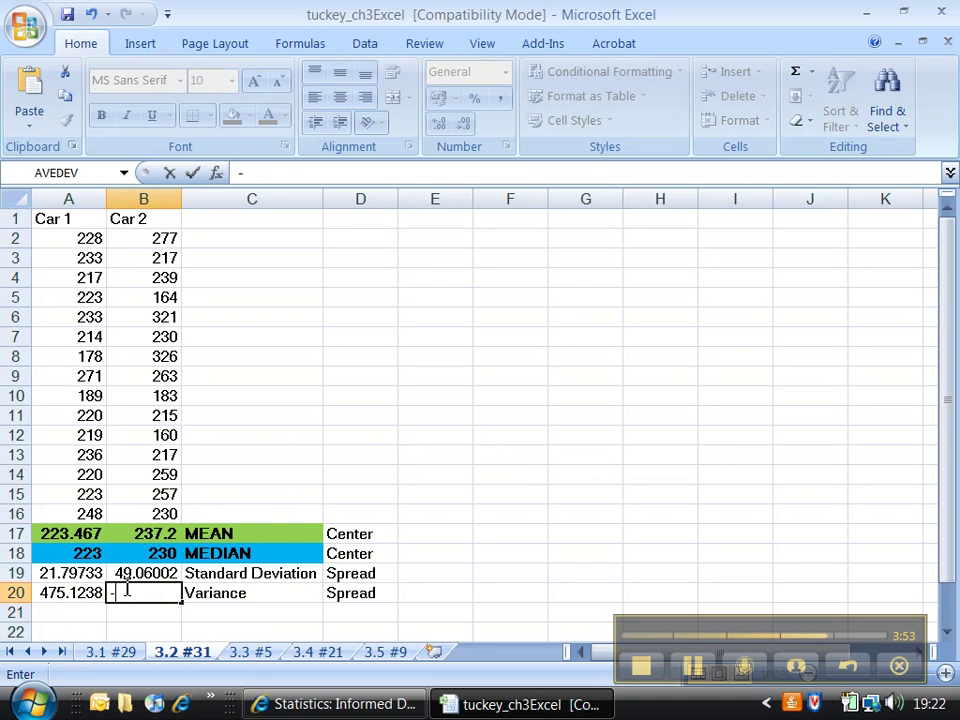
pyautogui.press('BackSpace')
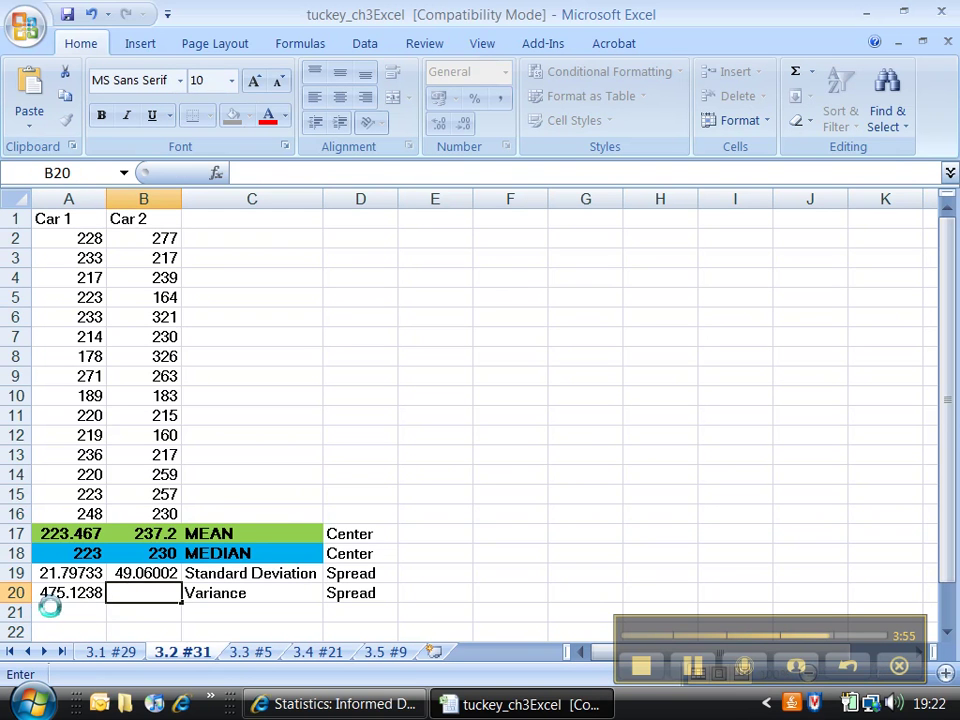
pyautogui.click(45, 610)
pyautogui.click(60, 592)
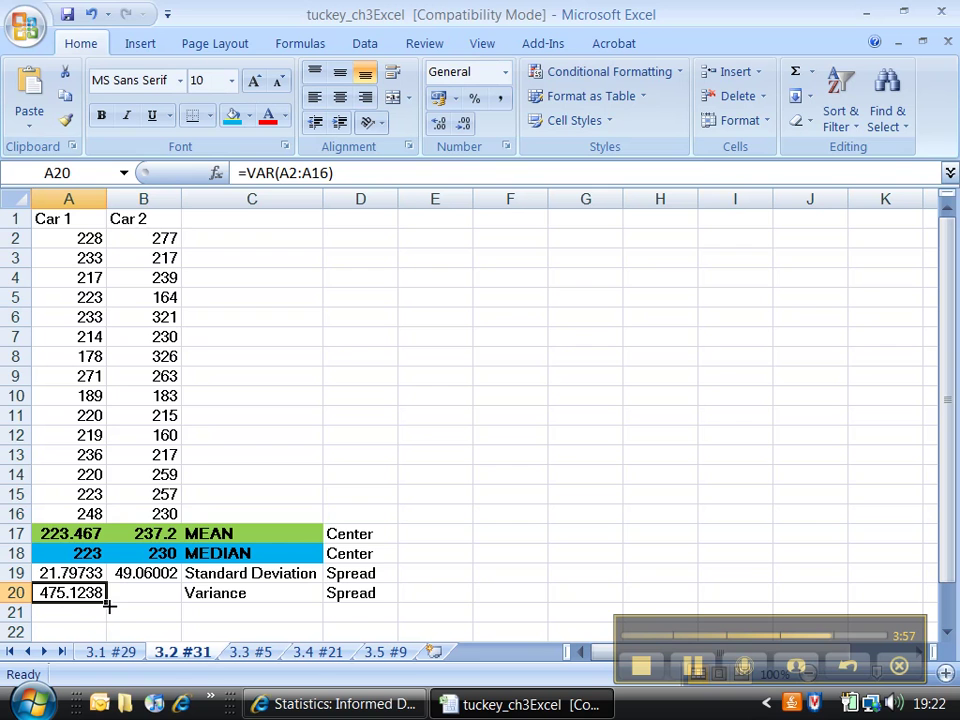
pyautogui.moveTo(108, 604); pyautogui.dragTo(163, 611)
# Step: Format the variance row A20:C20 with bold text and a purple fill
pyautogui.moveTo(236, 591); pyautogui.dragTo(62, 592)
pyautogui.hotkey('ctrl', 'b')
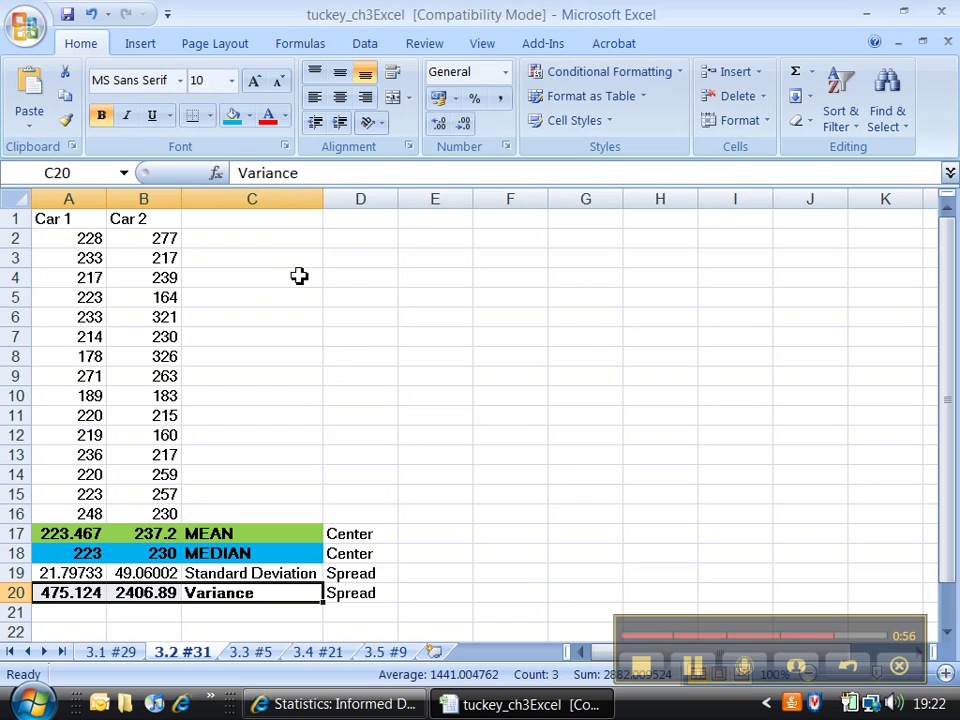
pyautogui.click(250, 117)
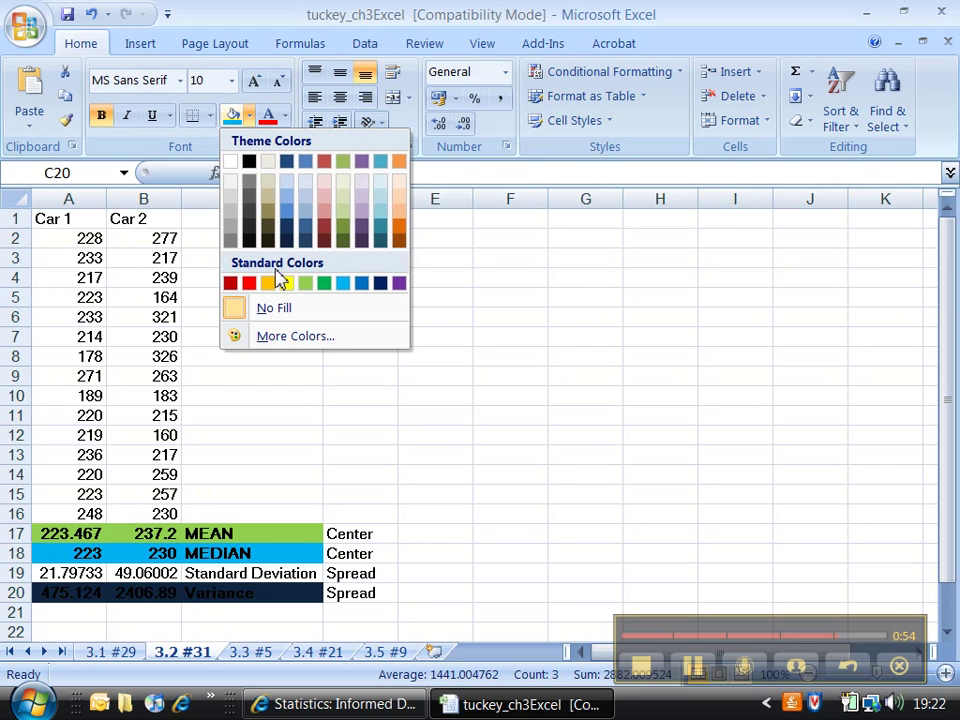
pyautogui.click(397, 286)
# Step: Shade the standard deviation row A19:C19 with a light red theme fill colour
pyautogui.moveTo(64, 574); pyautogui.dragTo(189, 568)
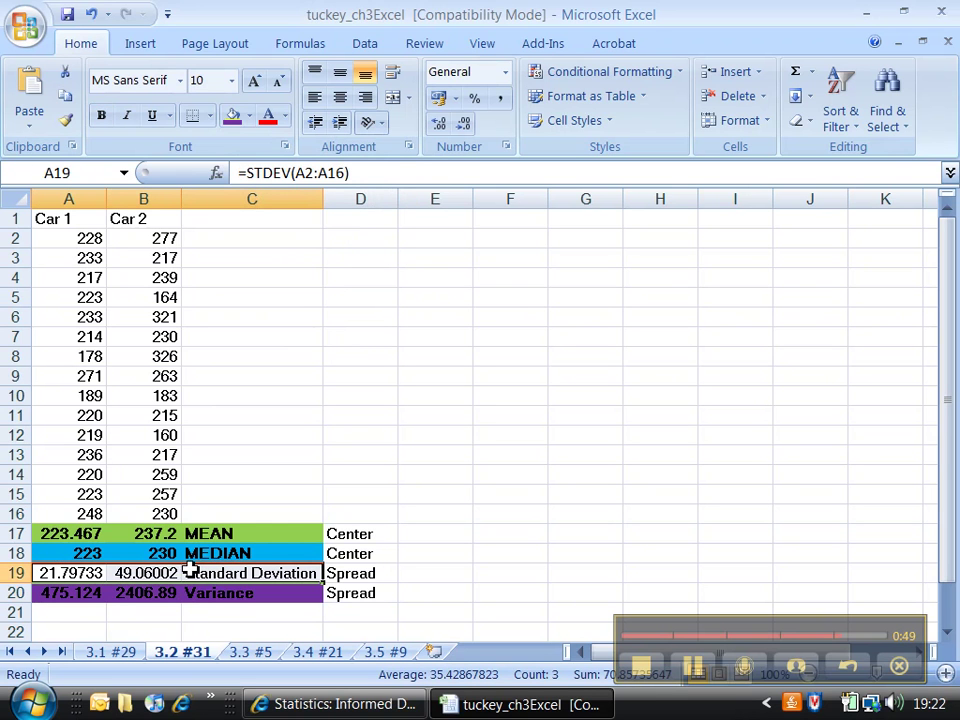
pyautogui.click(252, 117)
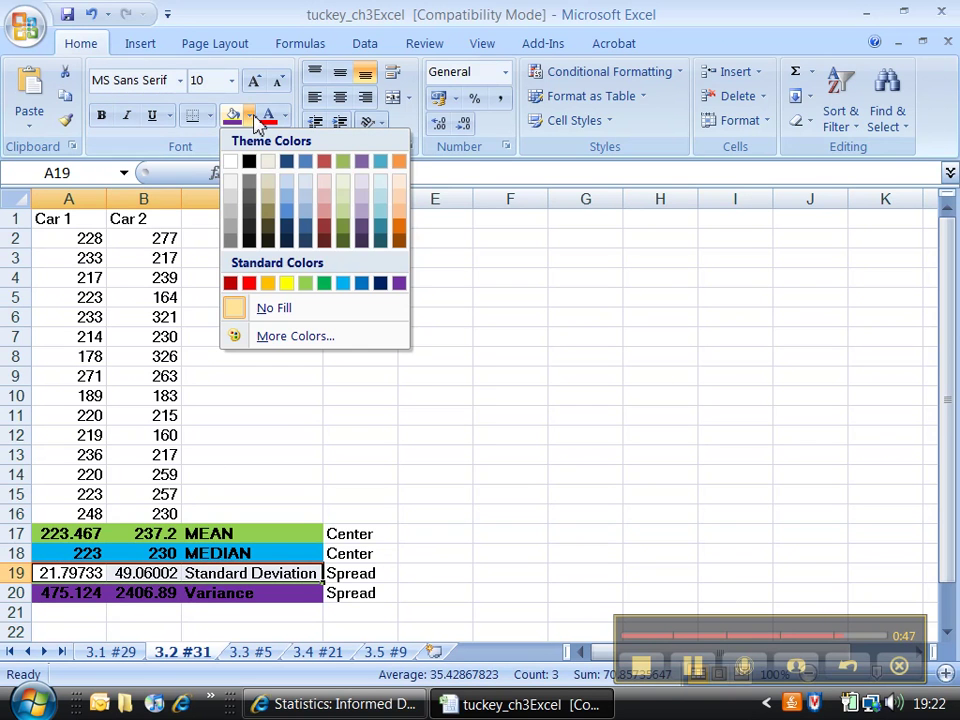
pyautogui.click(307, 285)
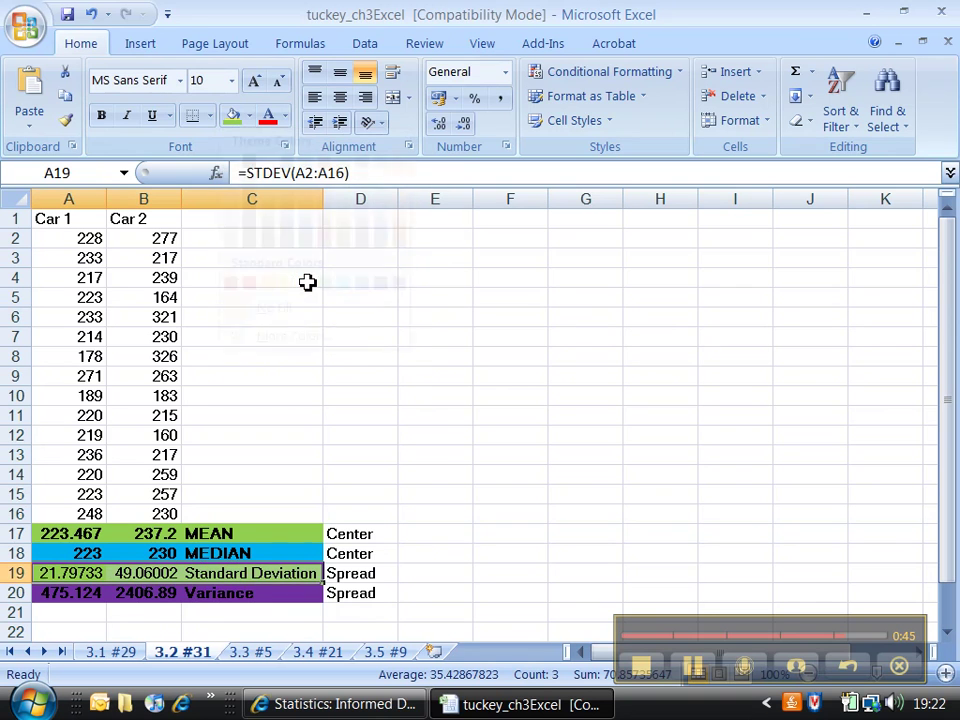
pyautogui.click(251, 117)
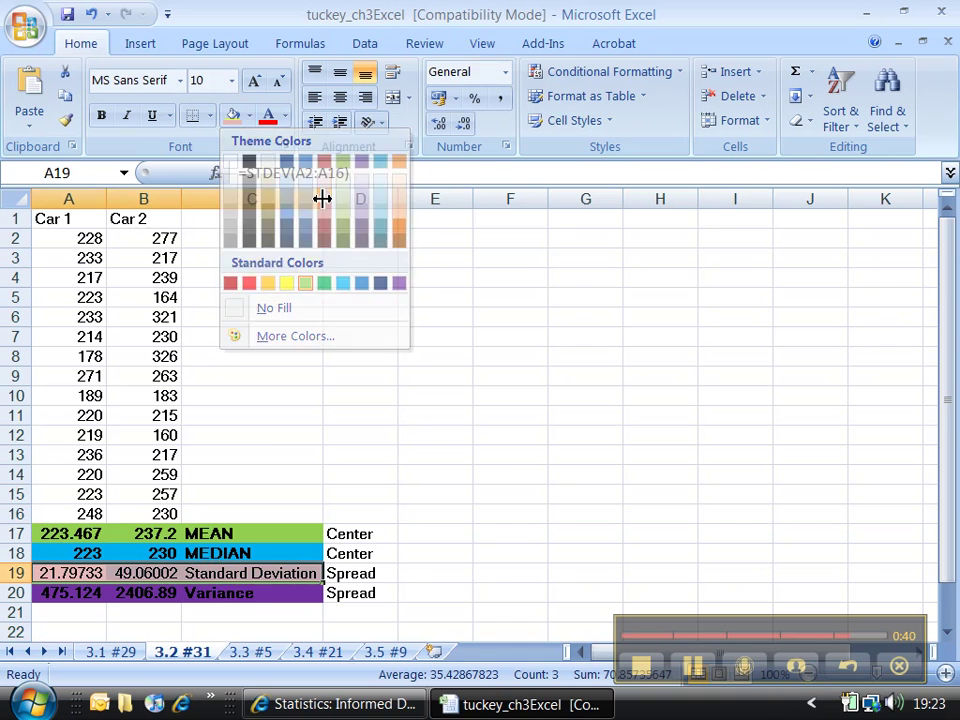
pyautogui.click(321, 199)
pyautogui.click(270, 476)
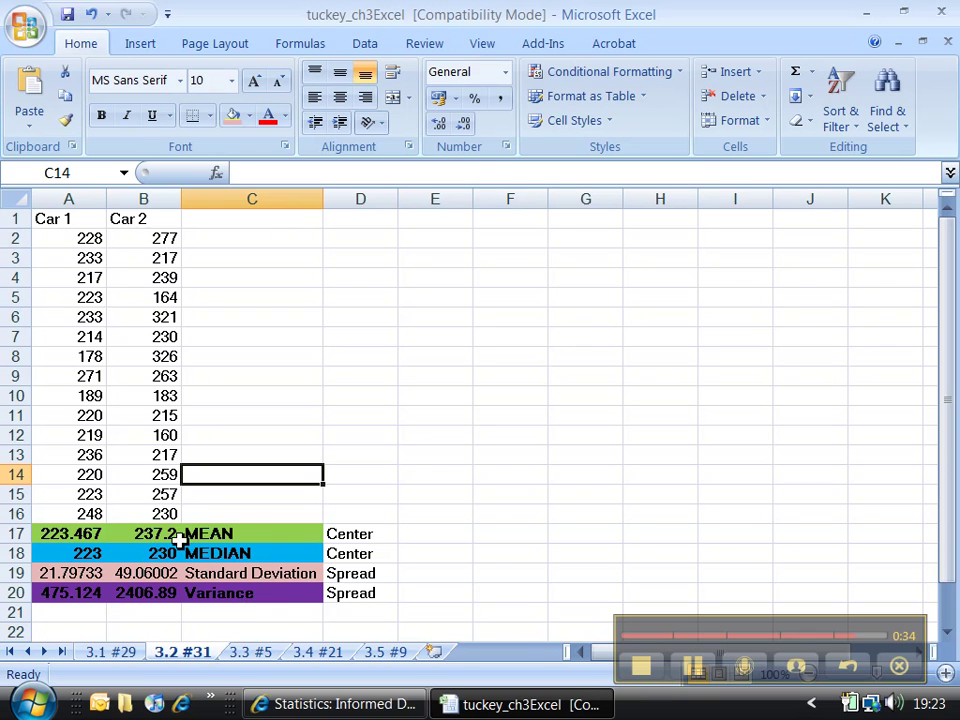
# Step: Compare the mean and median of Car 1 with those of Car 2 in A17:B18
pyautogui.click(150, 553)
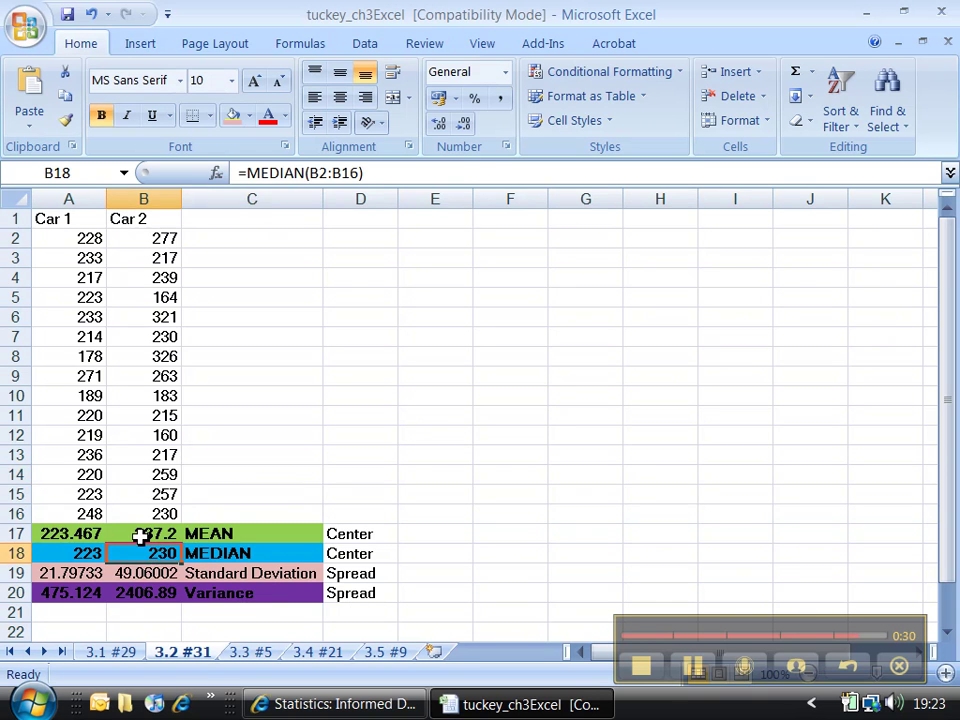
pyautogui.click(139, 537)
pyautogui.moveTo(124, 218); pyautogui.dragTo(129, 482)
pyautogui.click(143, 538)
pyautogui.moveTo(143, 538); pyautogui.dragTo(91, 553)
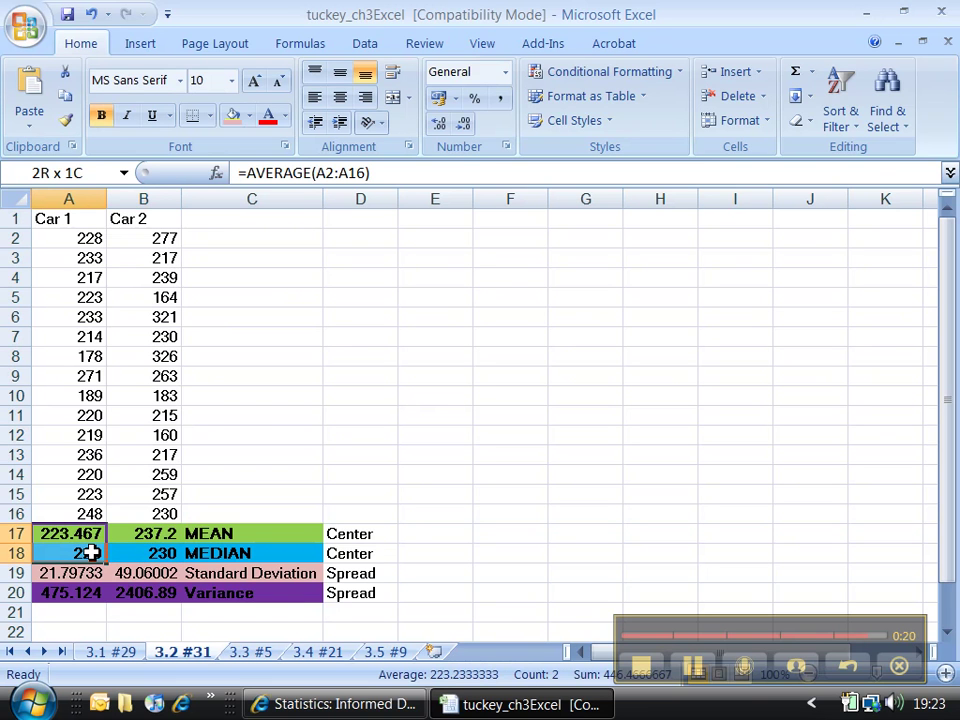
pyautogui.moveTo(91, 553); pyautogui.dragTo(91, 553)
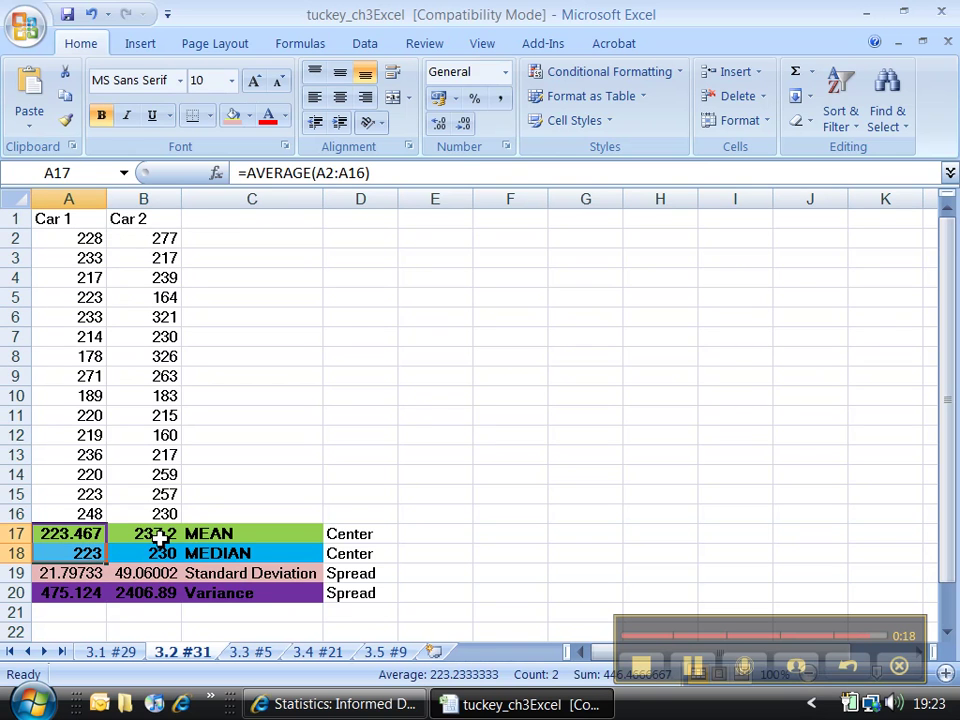
pyautogui.moveTo(171, 542); pyautogui.dragTo(158, 553)
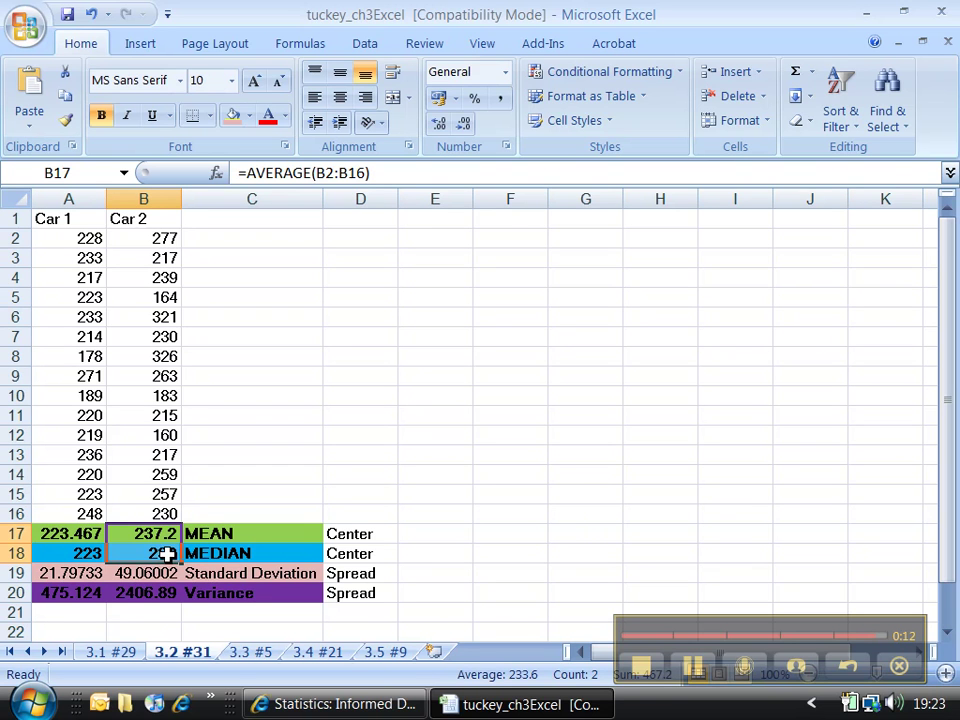
pyautogui.click(353, 403)
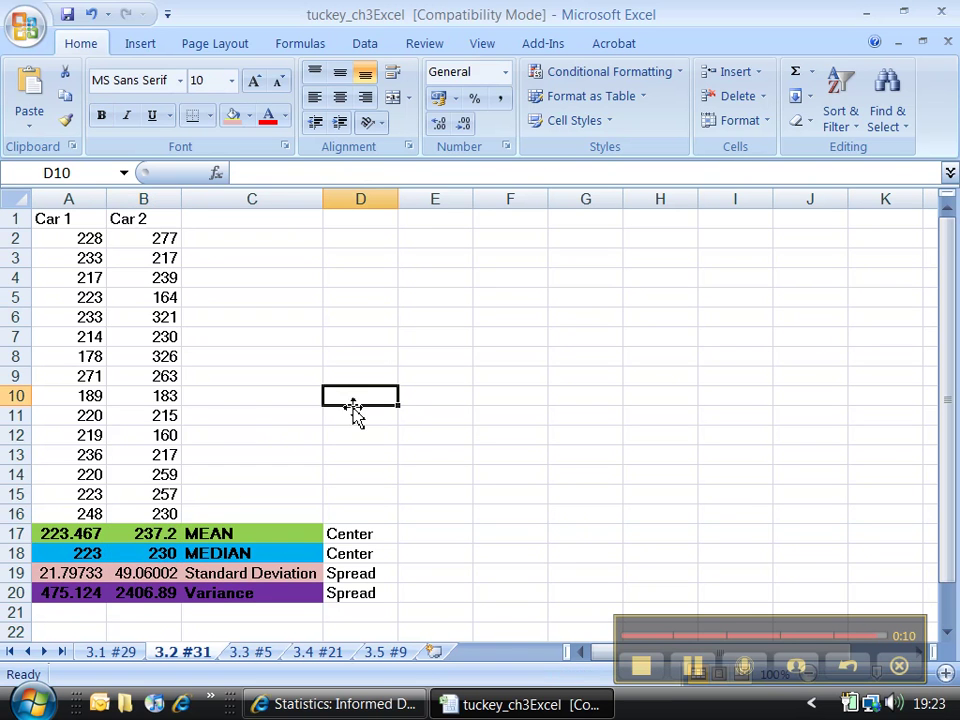